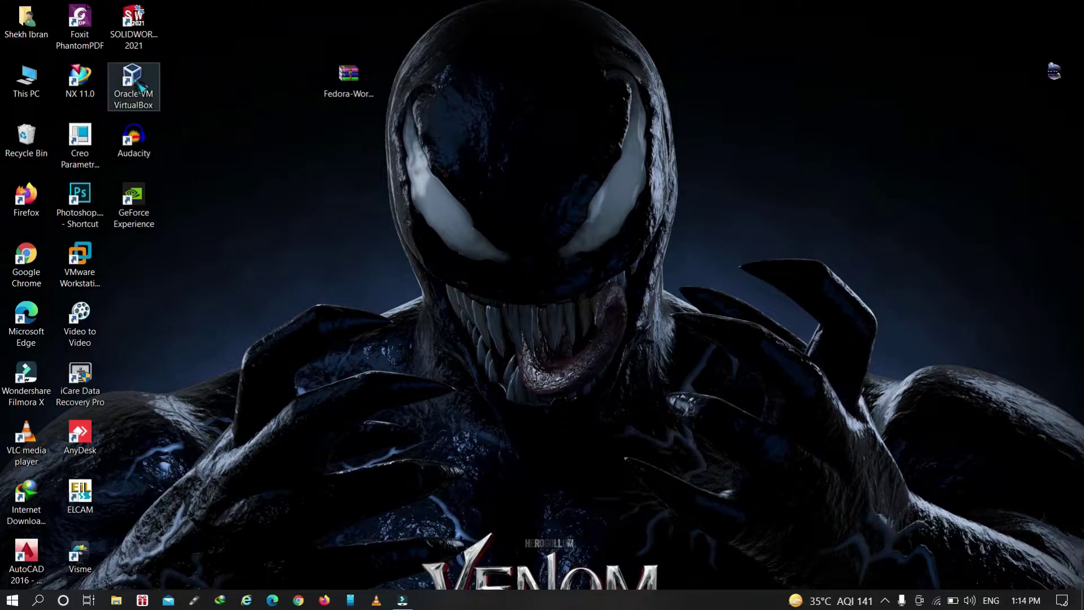
Open Oracle VM VirtualBox and start creating a new virtual machine in Expert Mode.
{"action": "right_click", "coordinate": [134, 79]}
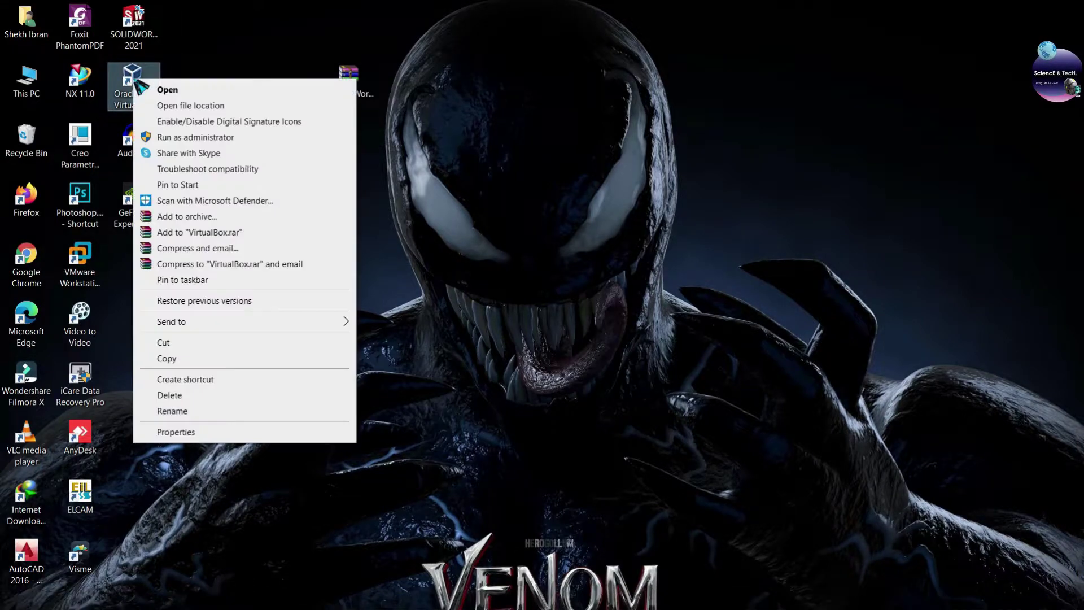
{"action": "left_click", "coordinate": [154, 93]}
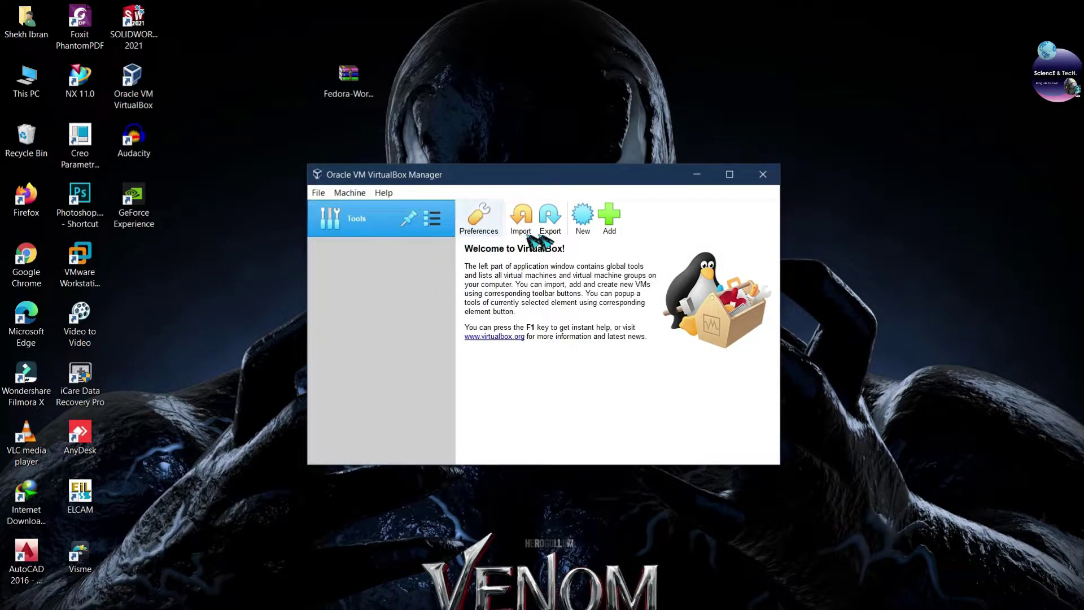
{"action": "left_click", "coordinate": [586, 233]}
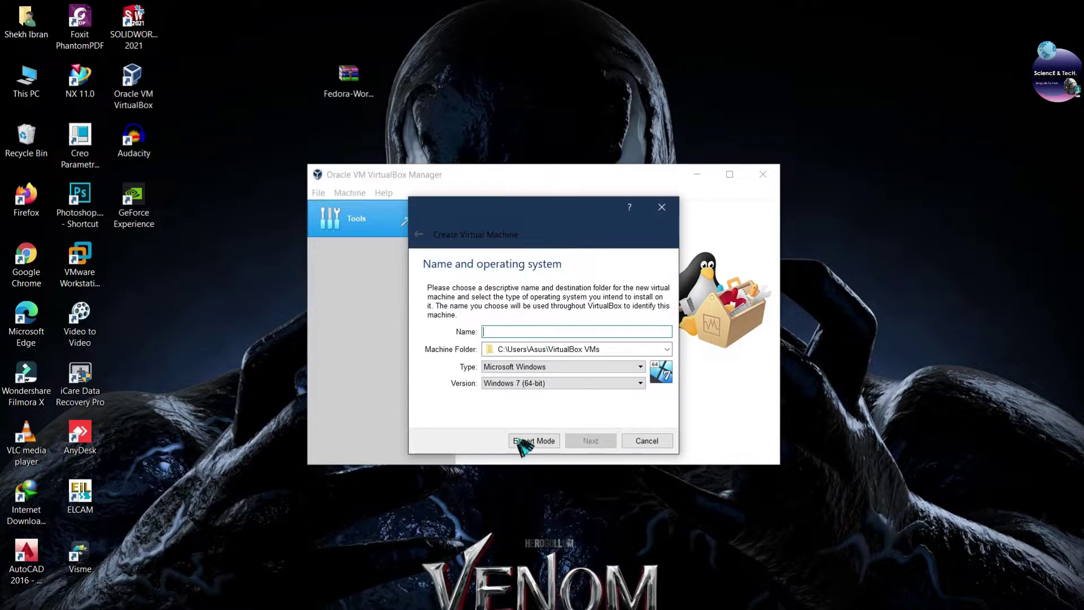
{"action": "left_click", "coordinate": [541, 442]}
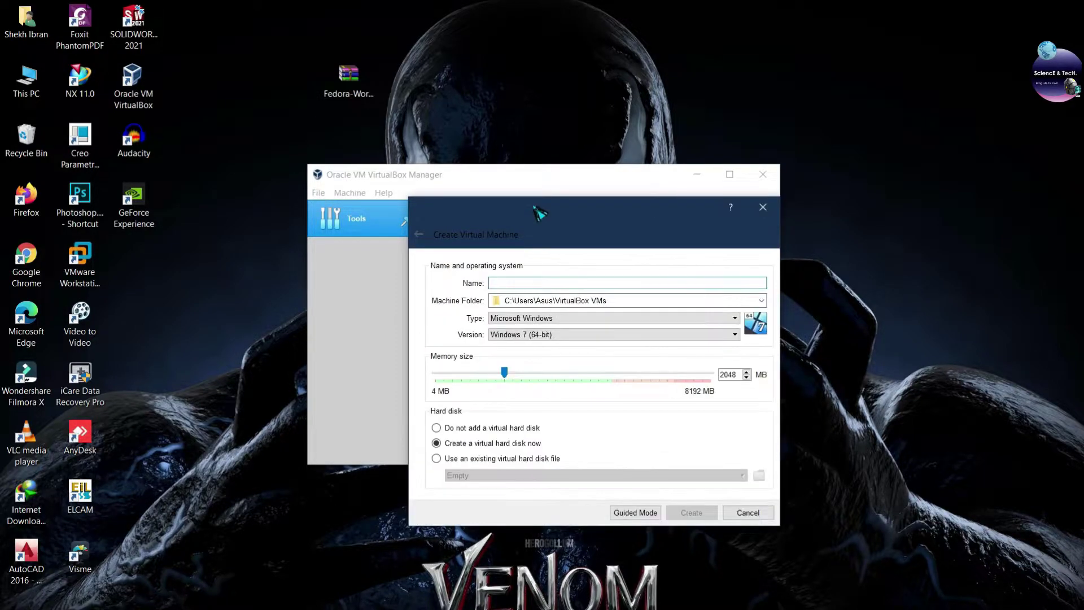
{"action": "left_click_drag", "start_coordinate": [533, 207], "coordinate": [490, 149]}
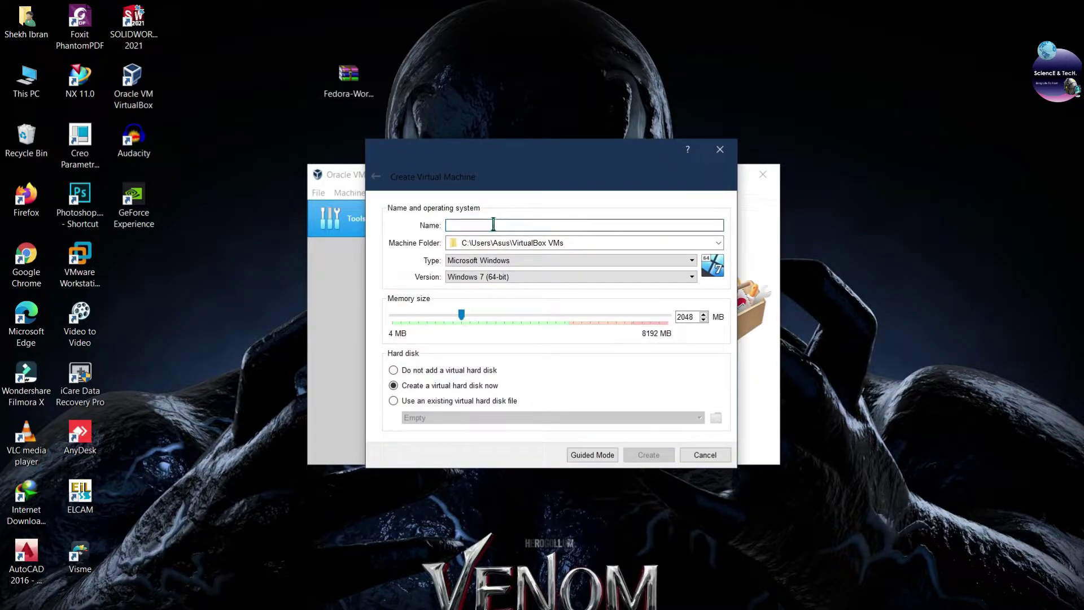
Name the new virtual machine Fedora and choose the VirtualBox VMs folder as its machine folder.
{"action": "type", "text": "Fedora"}
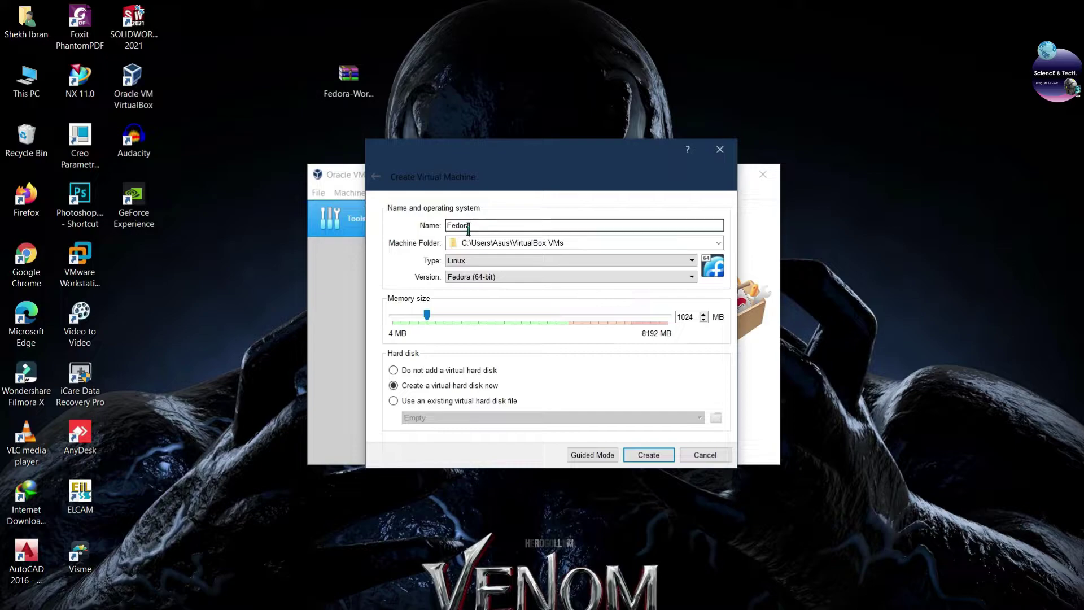
{"action": "left_click", "coordinate": [718, 243]}
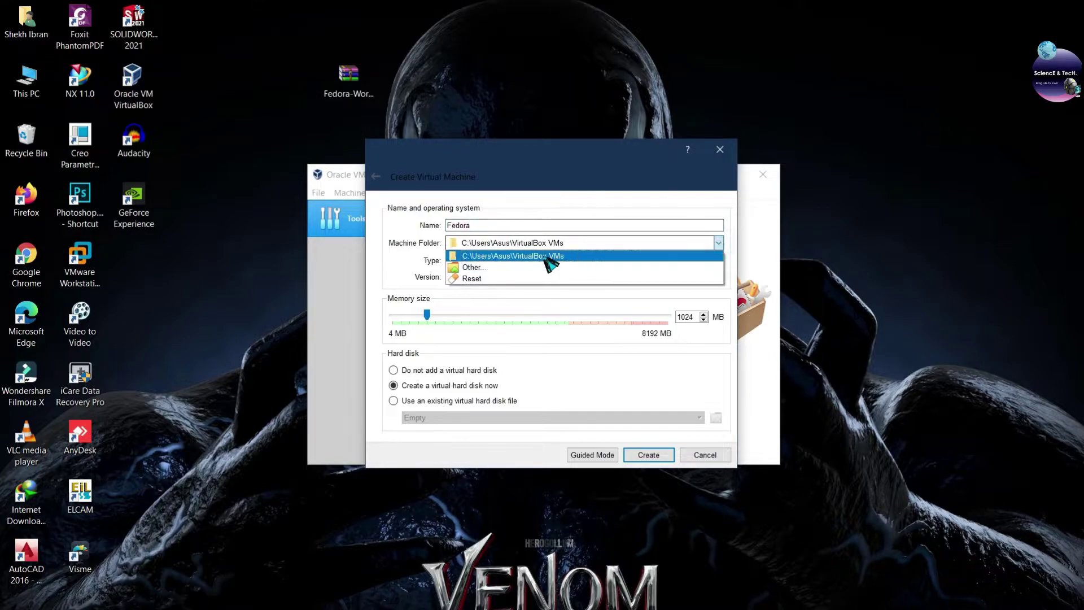
{"action": "left_click", "coordinate": [508, 256]}
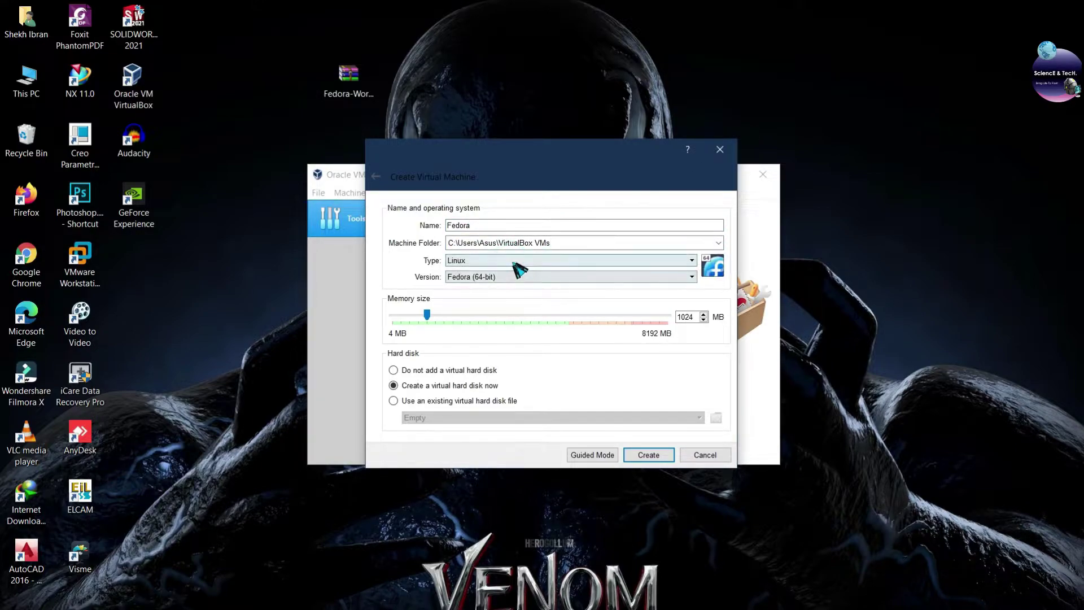
Set the memory size to 4096 MB and create the machine with a 30 GB dynamically allocated VDI hard disk.
{"action": "double_click", "coordinate": [688, 315]}
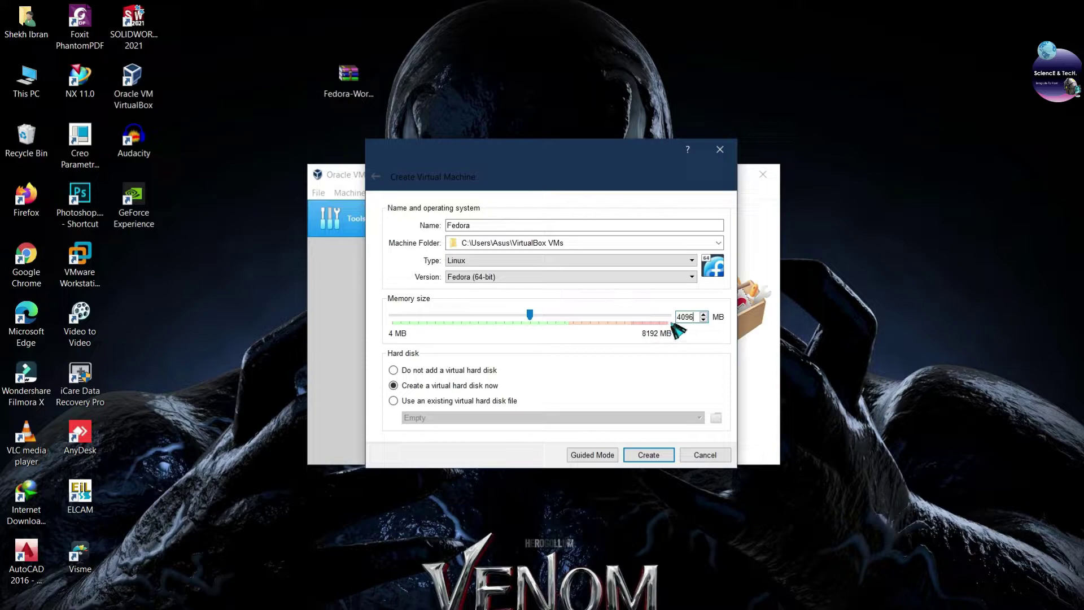
{"action": "left_click", "coordinate": [648, 455]}
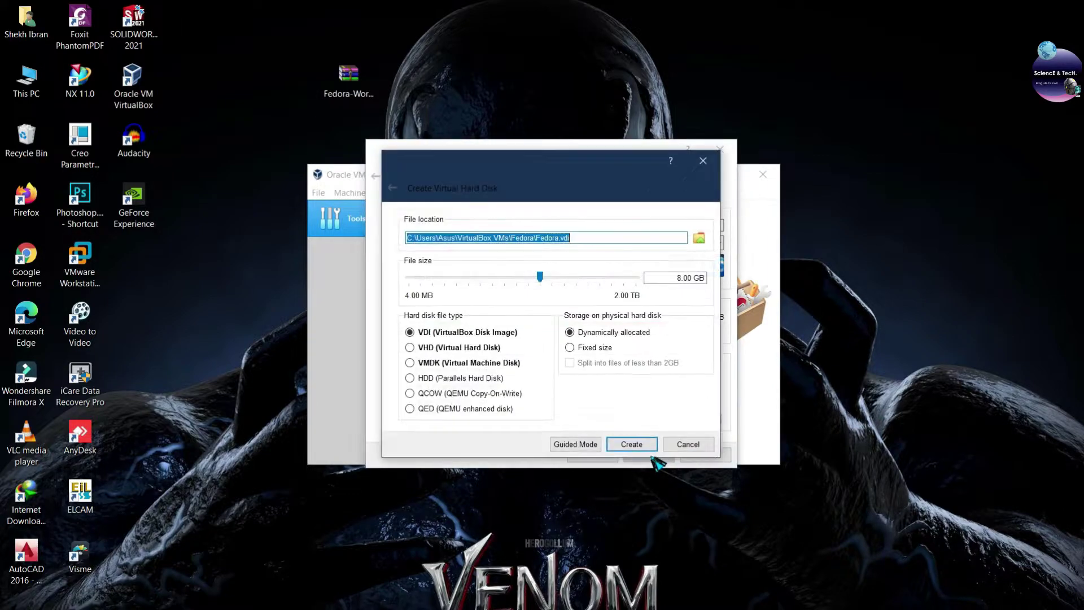
{"action": "left_click_drag", "start_coordinate": [686, 278], "coordinate": [654, 274]}
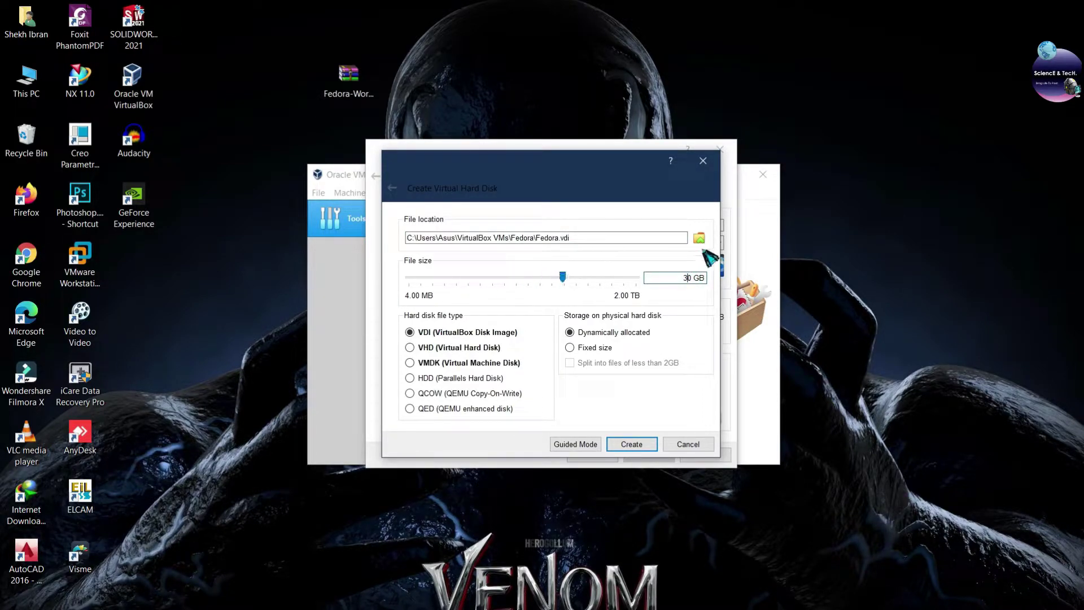
{"action": "left_click", "coordinate": [633, 444]}
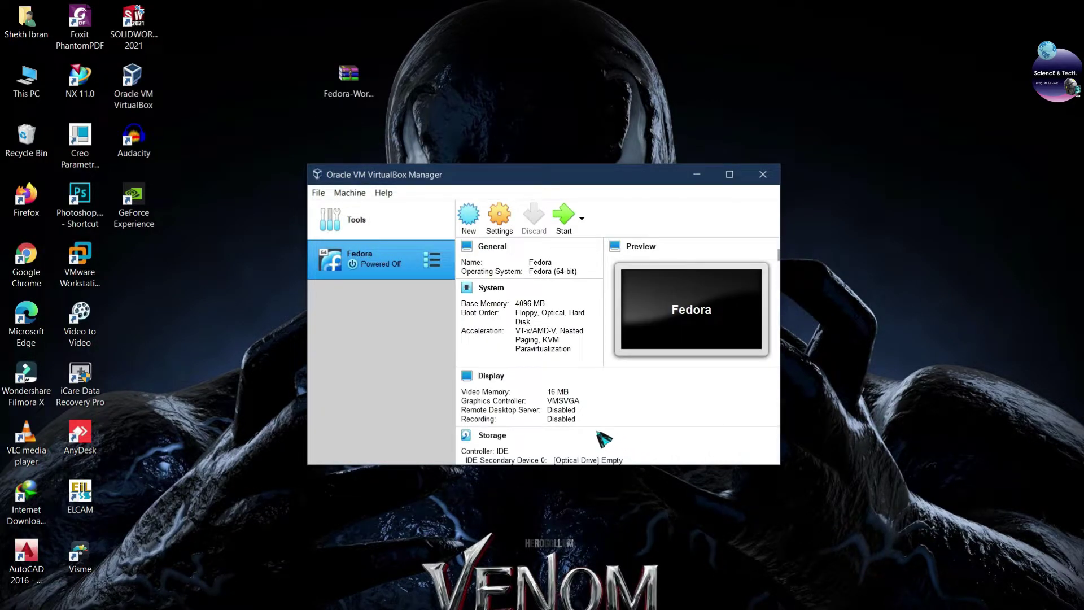
In the Fedora machine's settings, review the processor and motherboard options and set the video memory to 128 MB.
{"action": "right_click", "coordinate": [387, 261]}
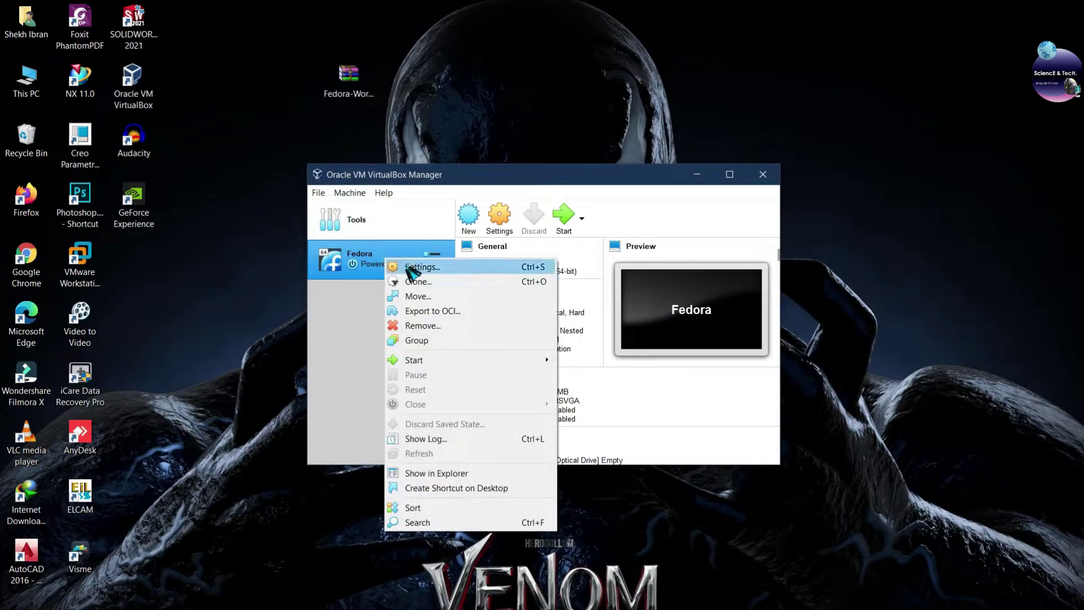
{"action": "left_click", "coordinate": [398, 266]}
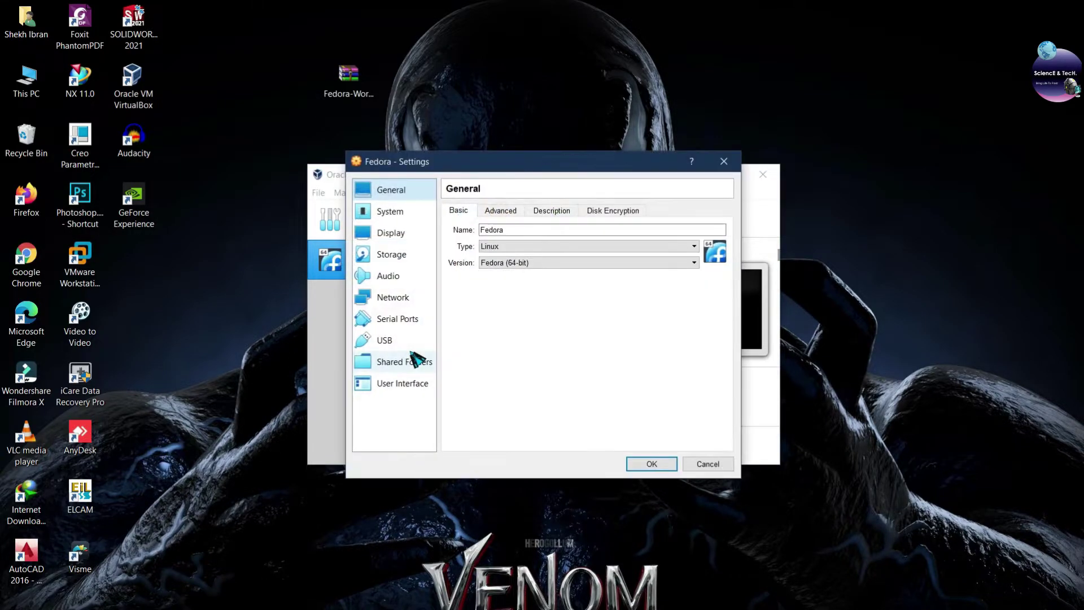
{"action": "left_click", "coordinate": [388, 213]}
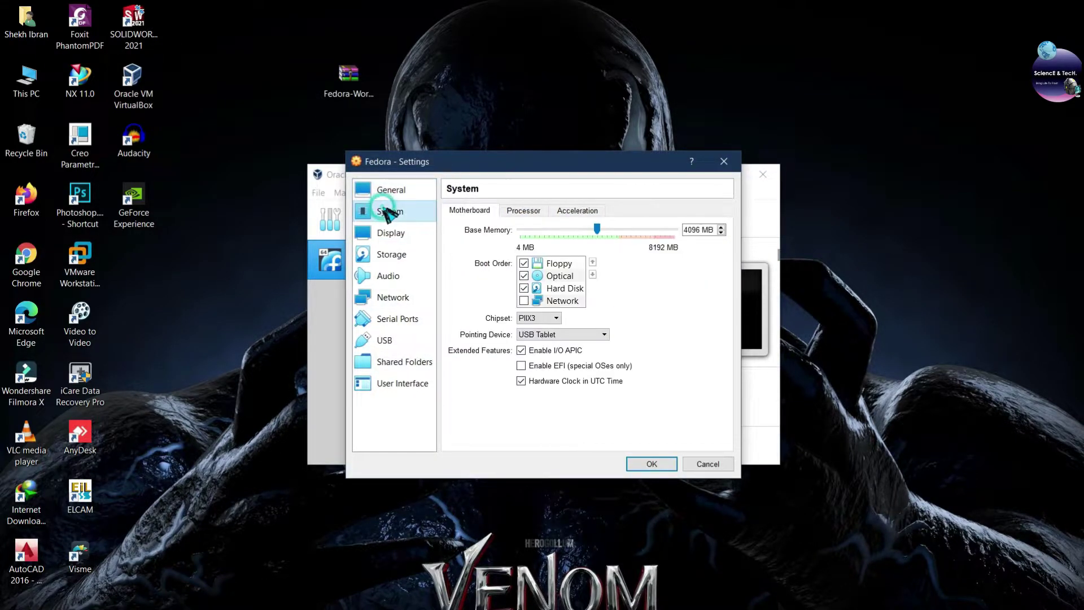
{"action": "left_click", "coordinate": [524, 210]}
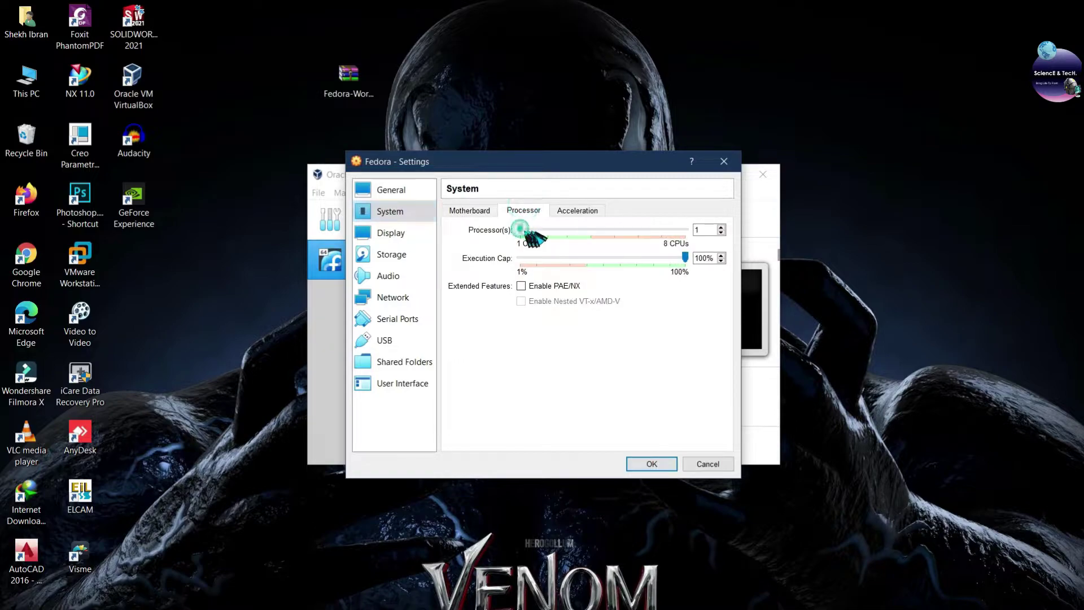
{"action": "left_click", "coordinate": [469, 210]}
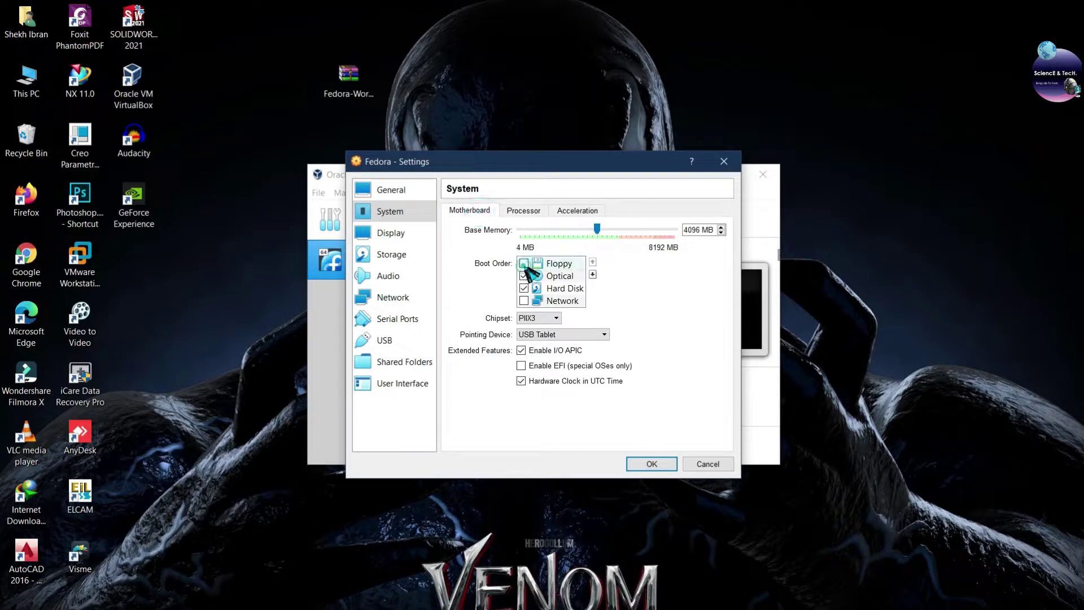
{"action": "left_click", "coordinate": [392, 234]}
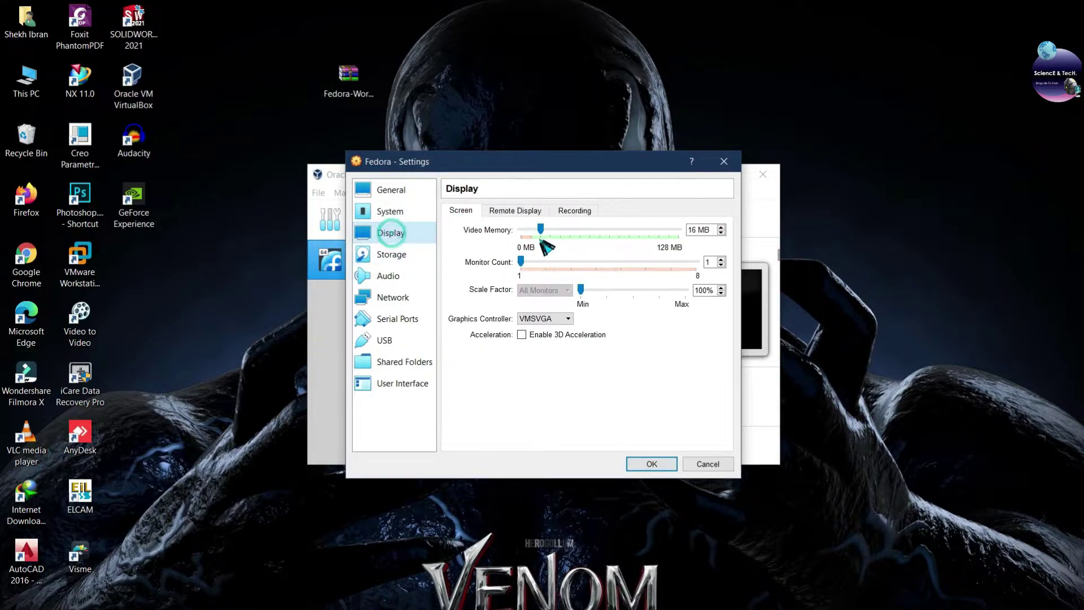
{"action": "left_click_drag", "start_coordinate": [541, 229], "coordinate": [719, 239]}
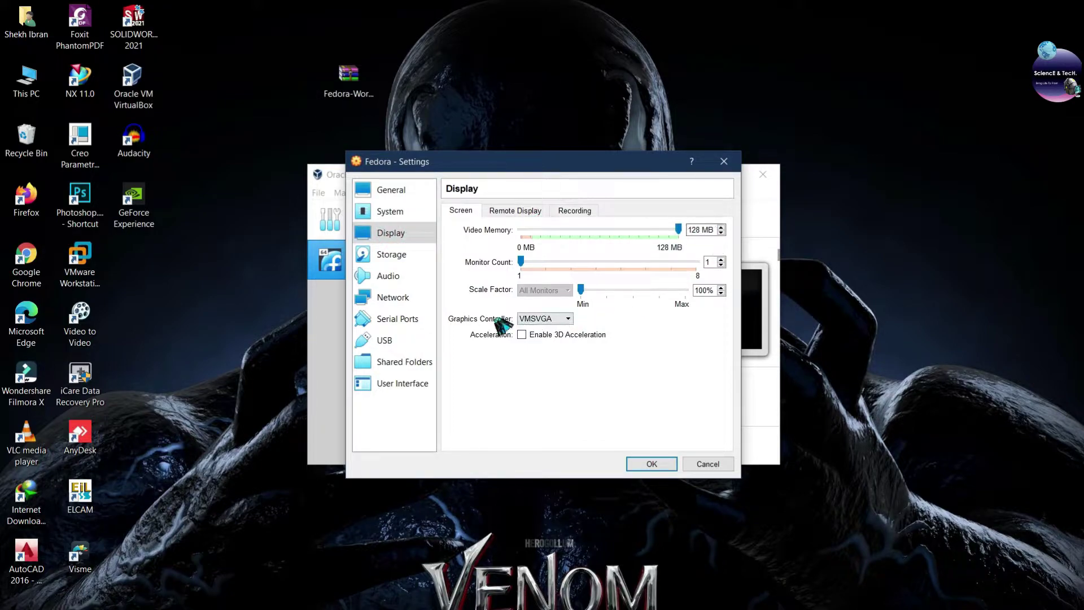
Load Fedora-Workstation-Live-x86_64-34-1.2.iso from the Desktop into the machine's empty IDE optical drive.
{"action": "left_click", "coordinate": [391, 254]}
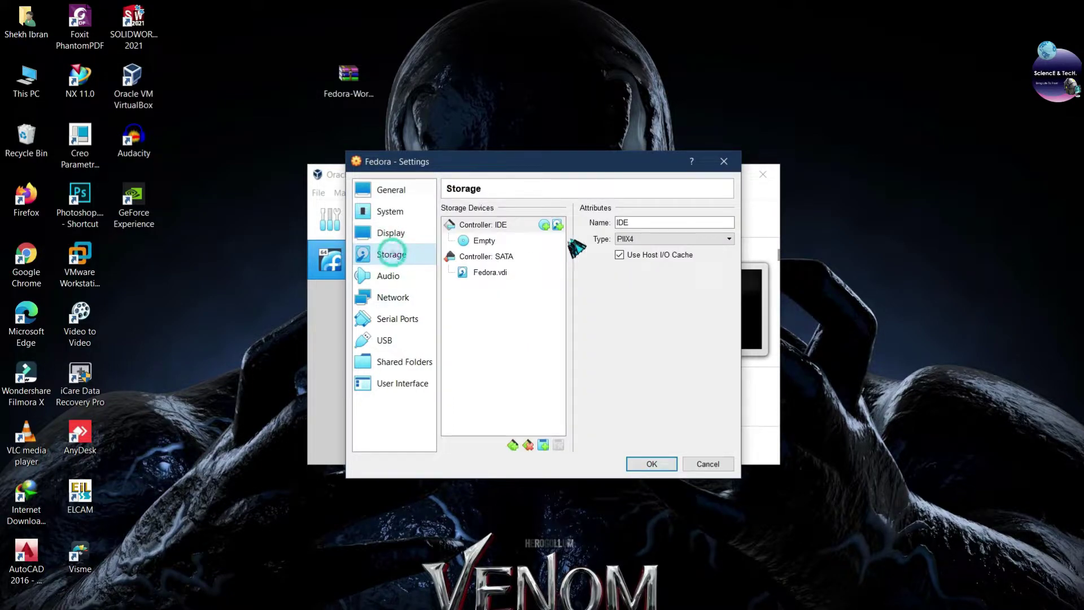
{"action": "left_click", "coordinate": [507, 243]}
{"action": "left_click", "coordinate": [728, 223]}
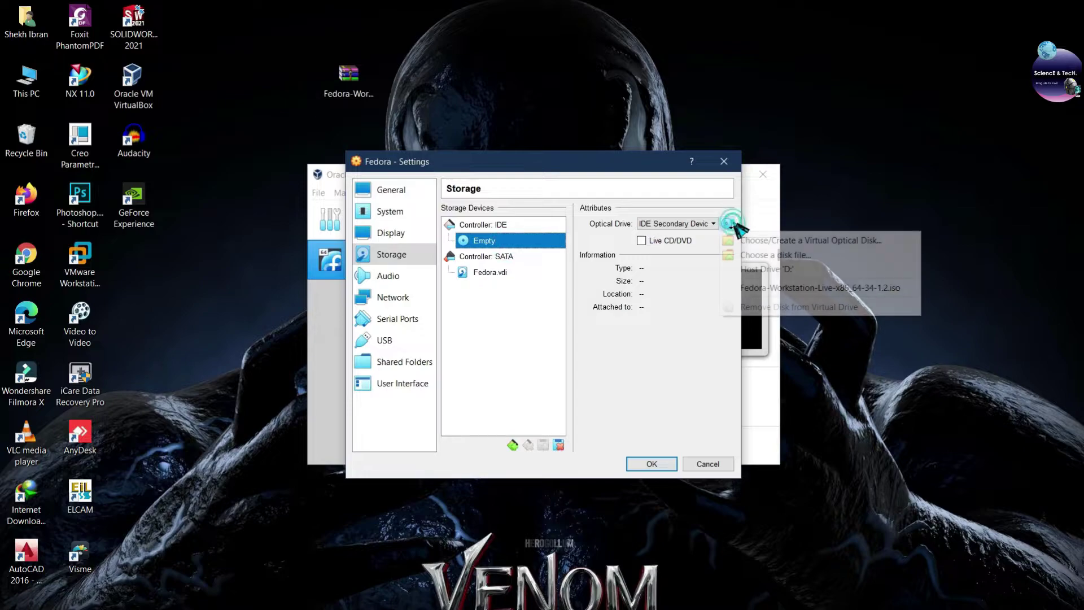
{"action": "left_click", "coordinate": [745, 258]}
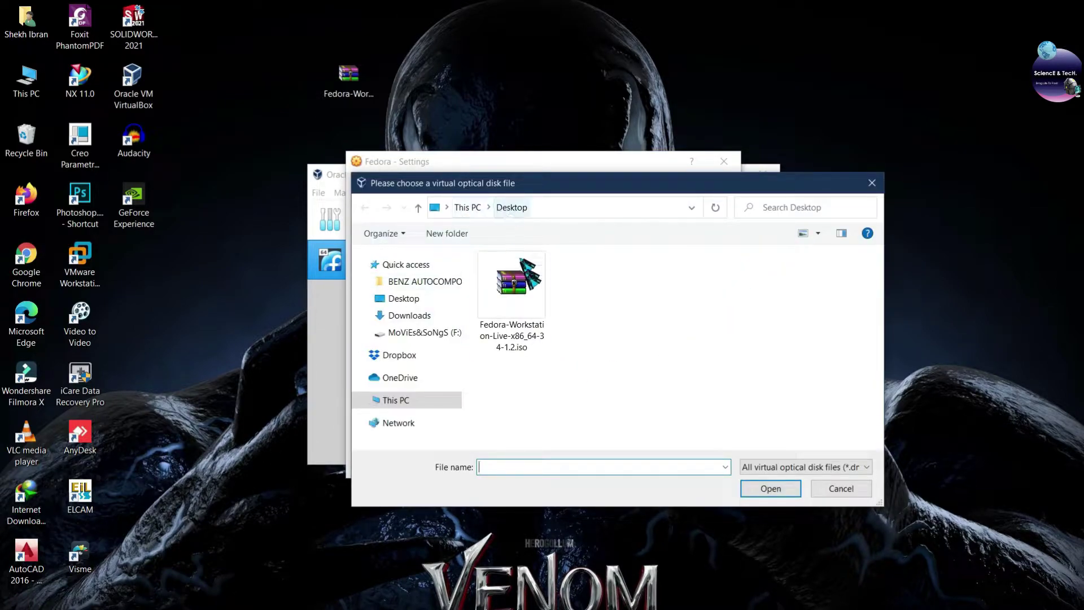
{"action": "left_click", "coordinate": [531, 284]}
{"action": "left_click", "coordinate": [361, 85]}
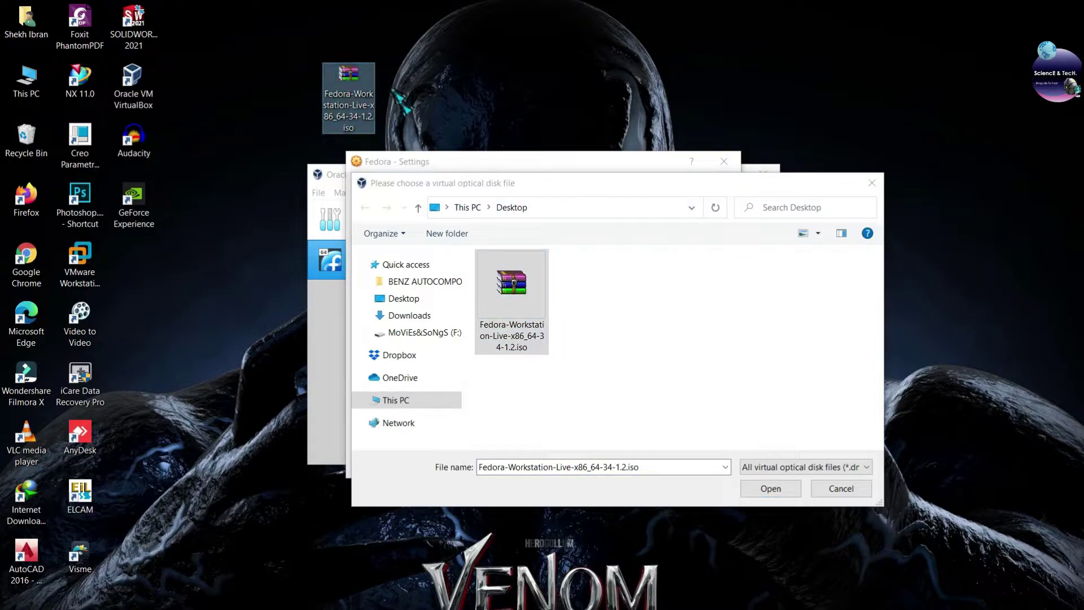
{"action": "left_click", "coordinate": [526, 287]}
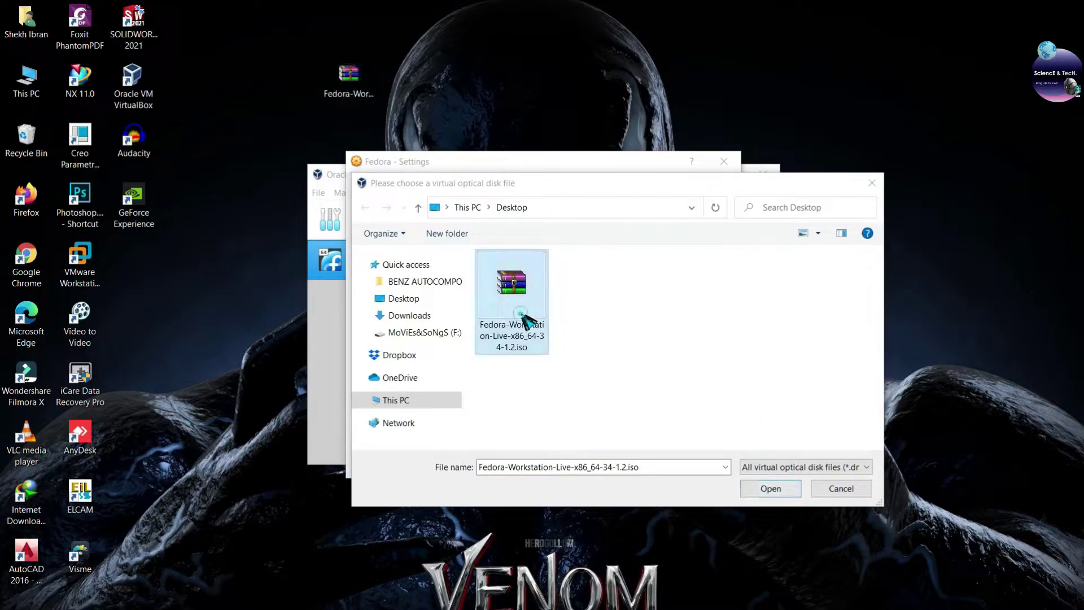
{"action": "left_click", "coordinate": [786, 488]}
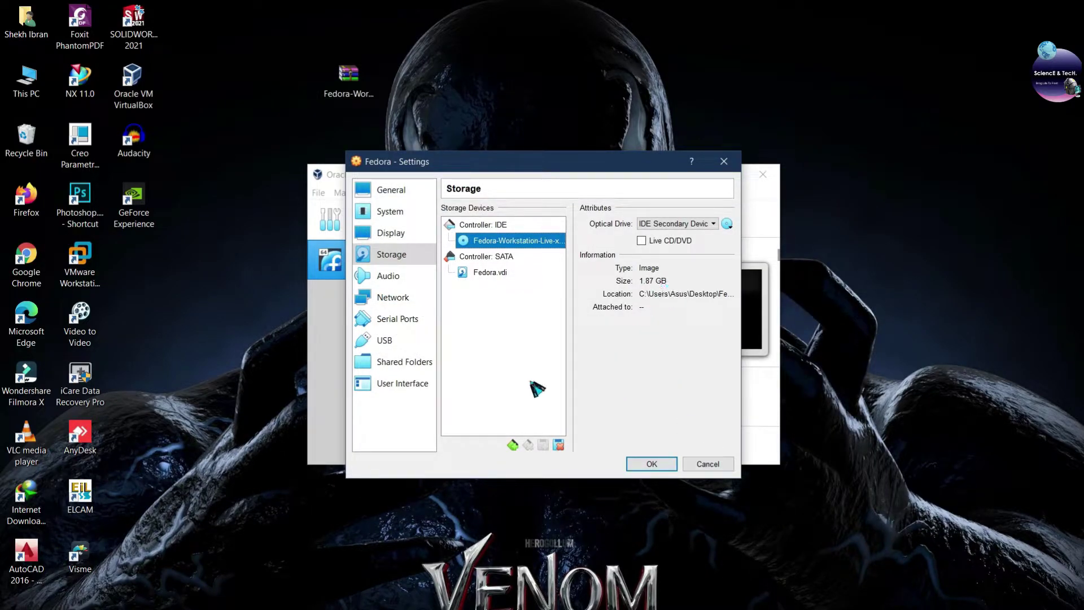
Switch the machine's USB controller to USB 3.0 (xHCI) and save the settings.
{"action": "left_click", "coordinate": [408, 298]}
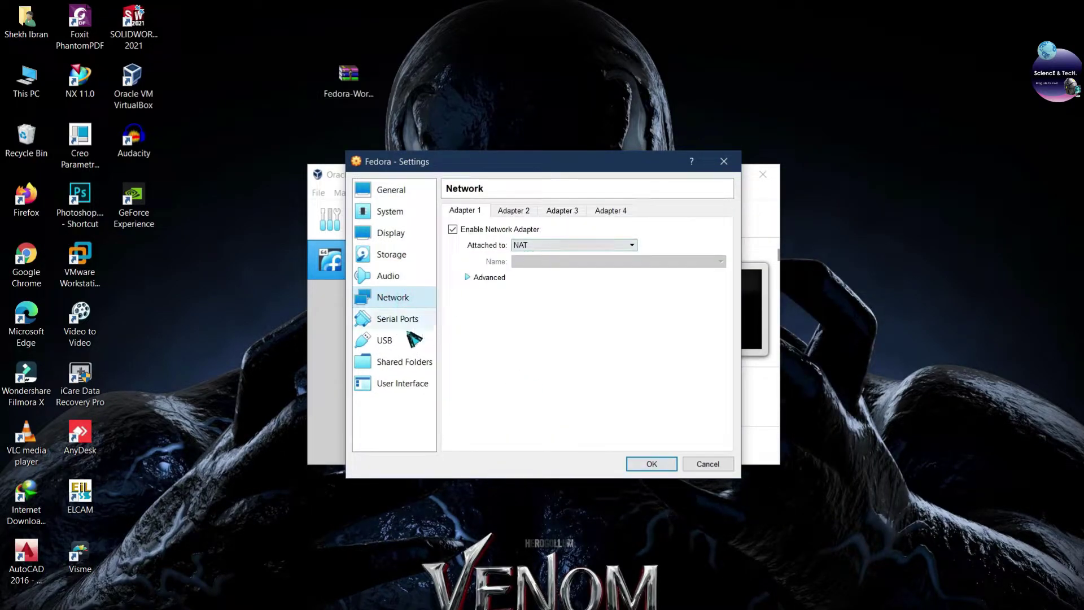
{"action": "left_click", "coordinate": [381, 339]}
{"action": "left_click", "coordinate": [463, 254]}
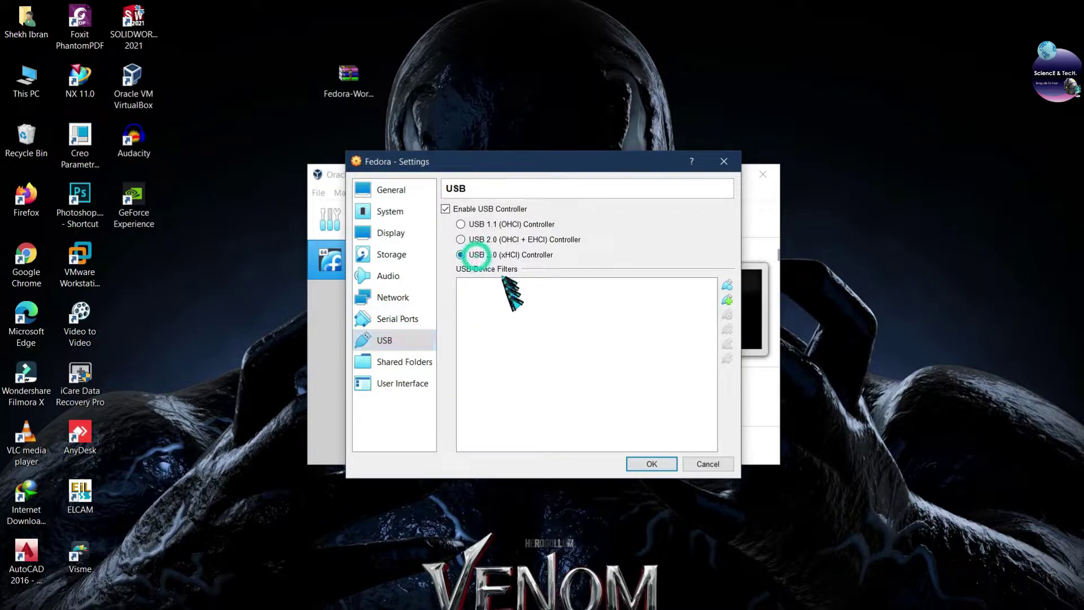
{"action": "left_click", "coordinate": [655, 464]}
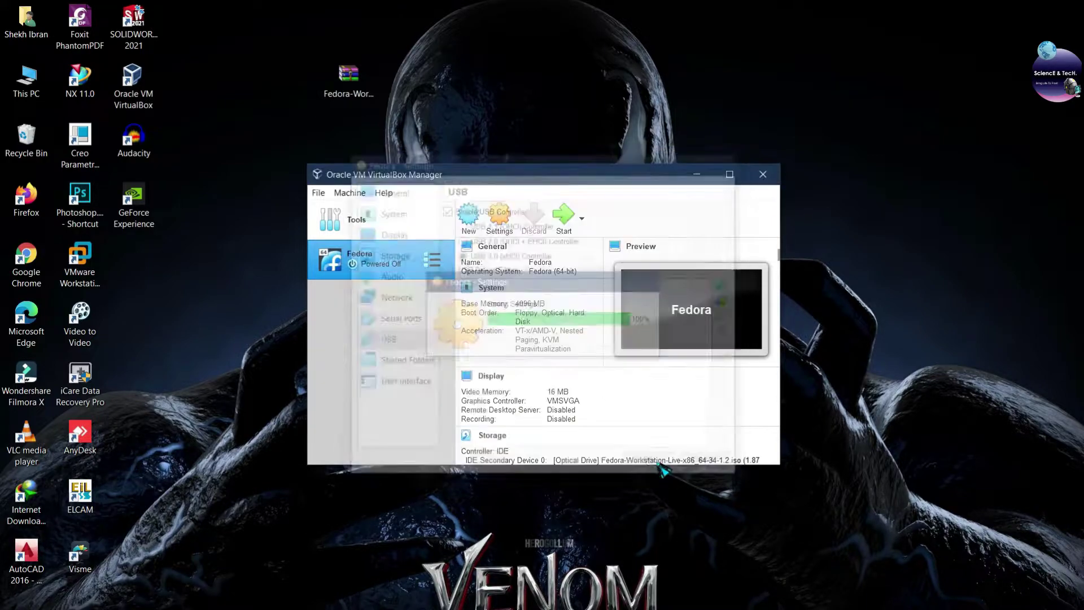
Start the Fedora machine in a maximized window and boot Fedora-Workstation-Live 34 with the media test option, aborting the check.
{"action": "left_click", "coordinate": [569, 220]}
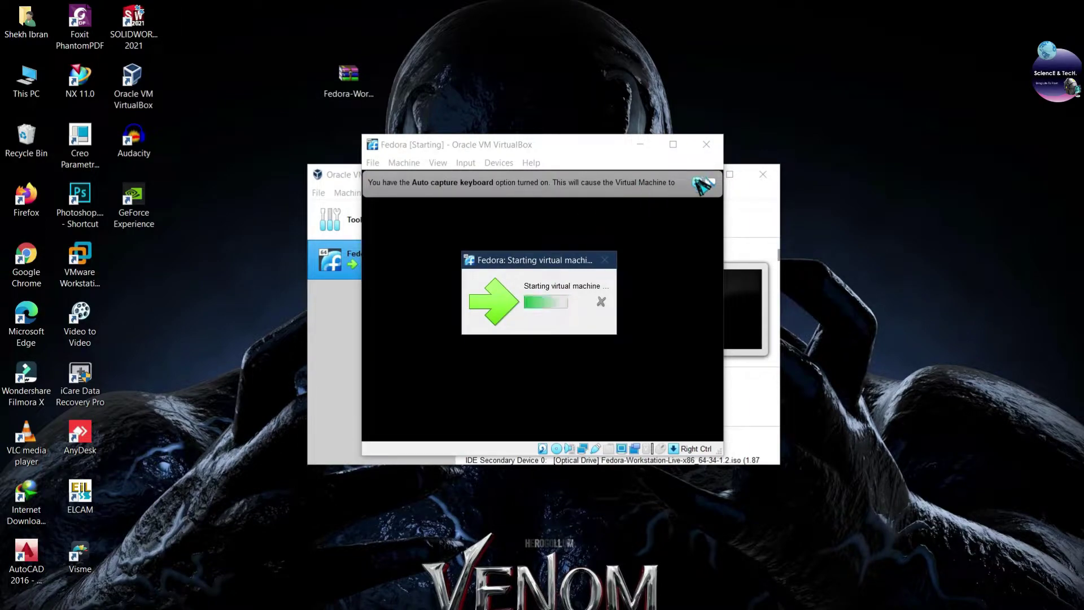
{"action": "left_click", "coordinate": [674, 145]}
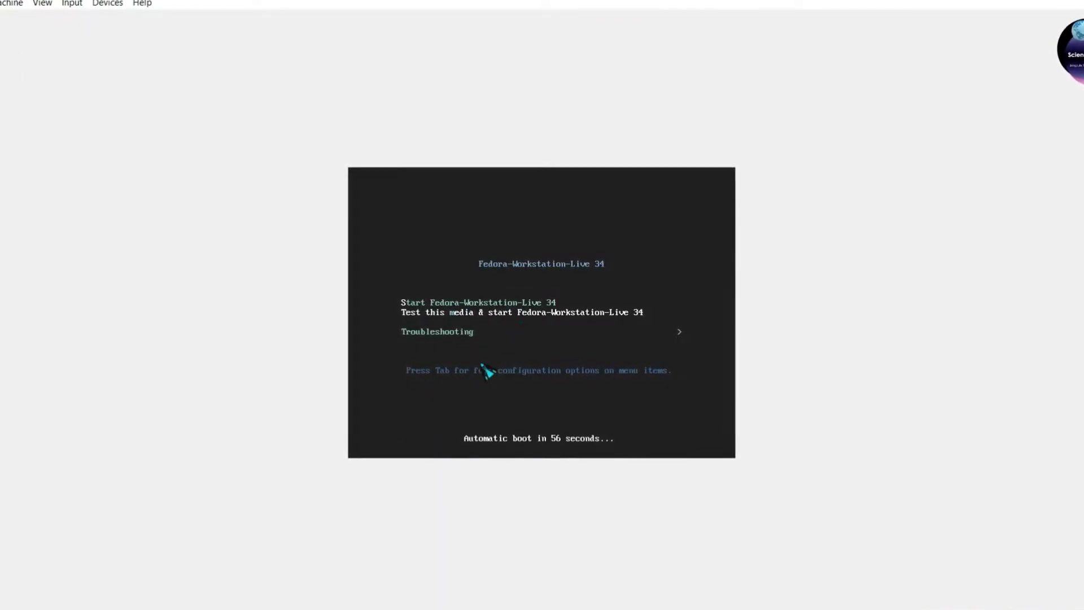
{"action": "key", "text": "Return"}
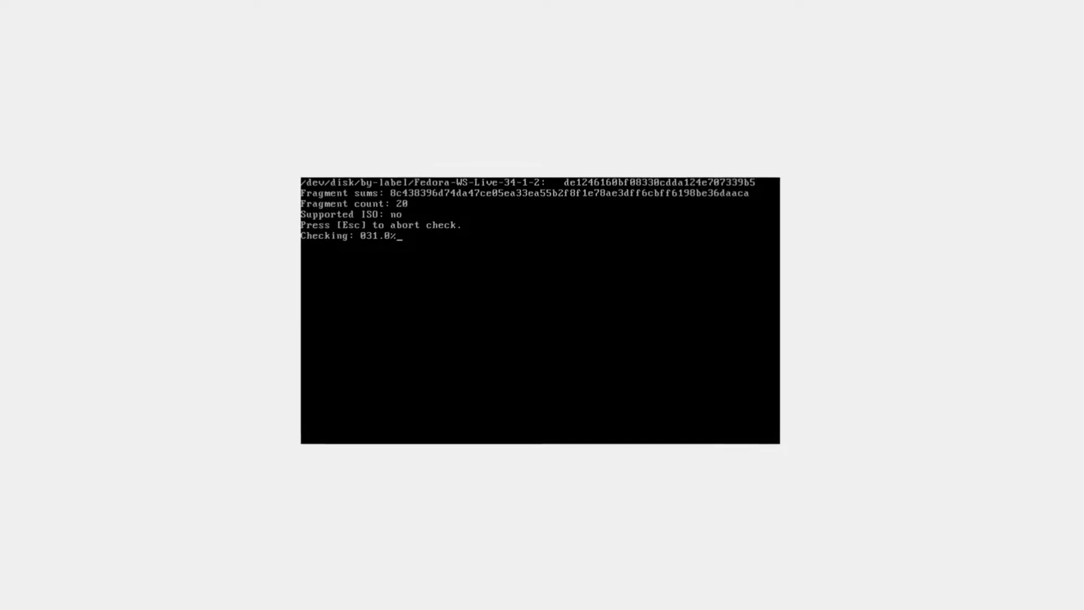
{"action": "key", "text": "Escape"}
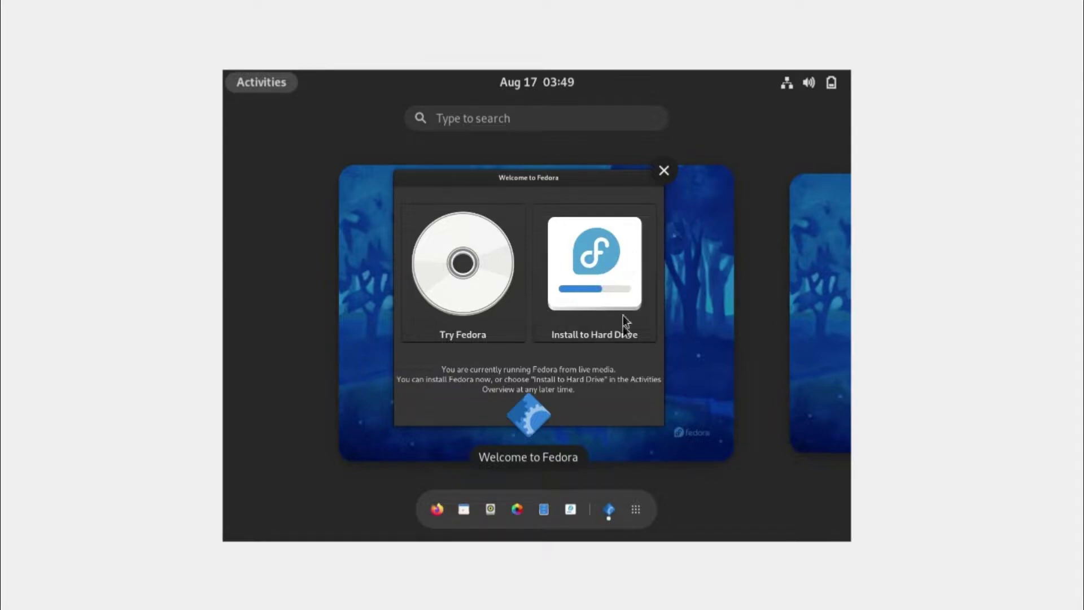
Set the live session's display resolution to 1360 × 768 (16:9), keep the change and close the display settings.
{"action": "left_click", "coordinate": [705, 352]}
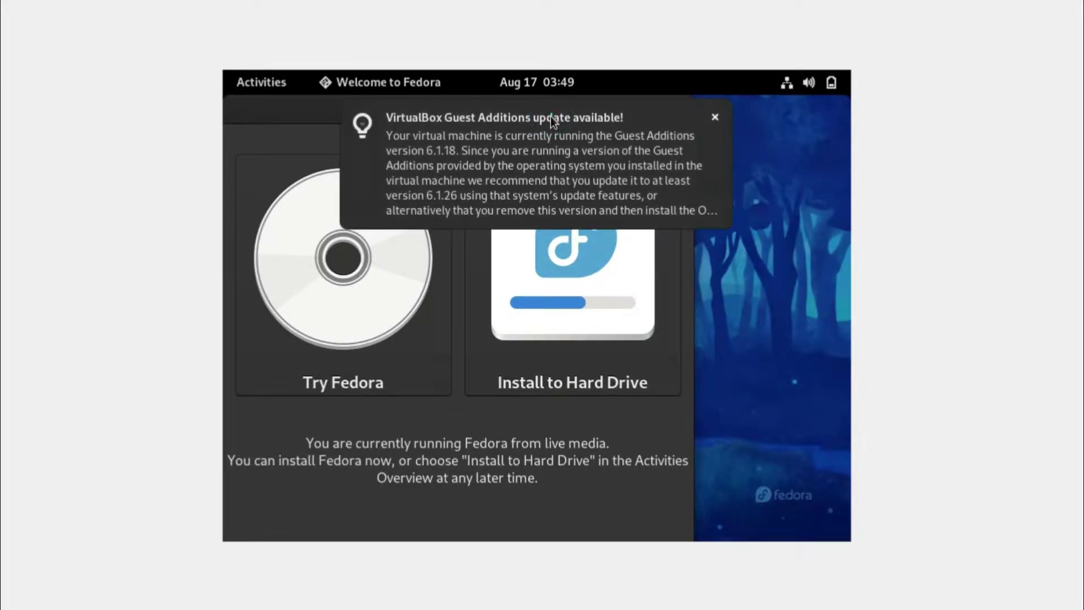
{"action": "left_click_drag", "start_coordinate": [624, 119], "coordinate": [766, 168]}
{"action": "right_click", "coordinate": [311, 149]}
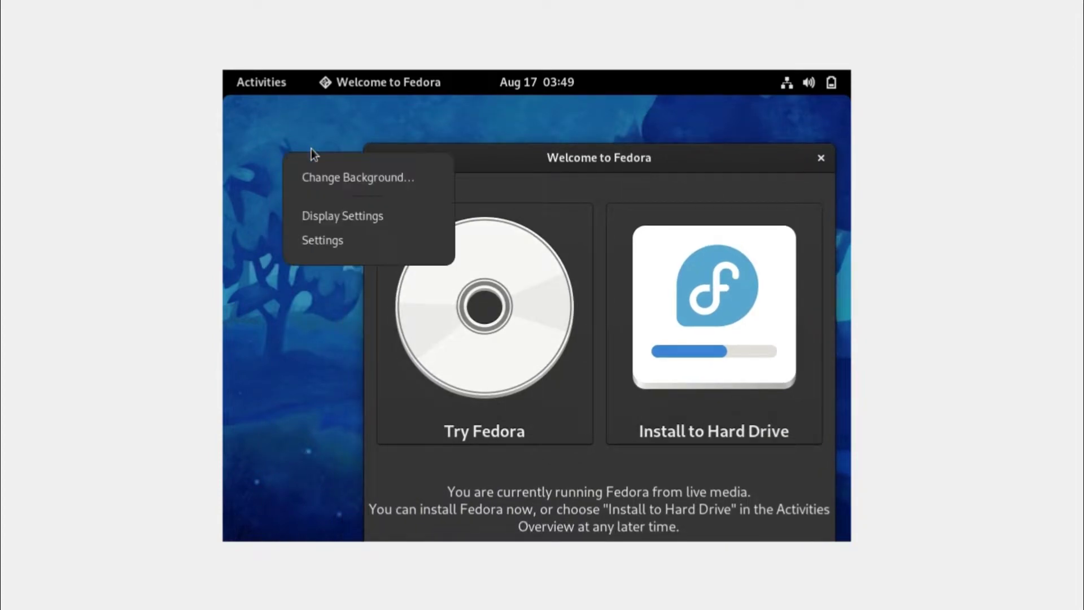
{"action": "left_click", "coordinate": [344, 216]}
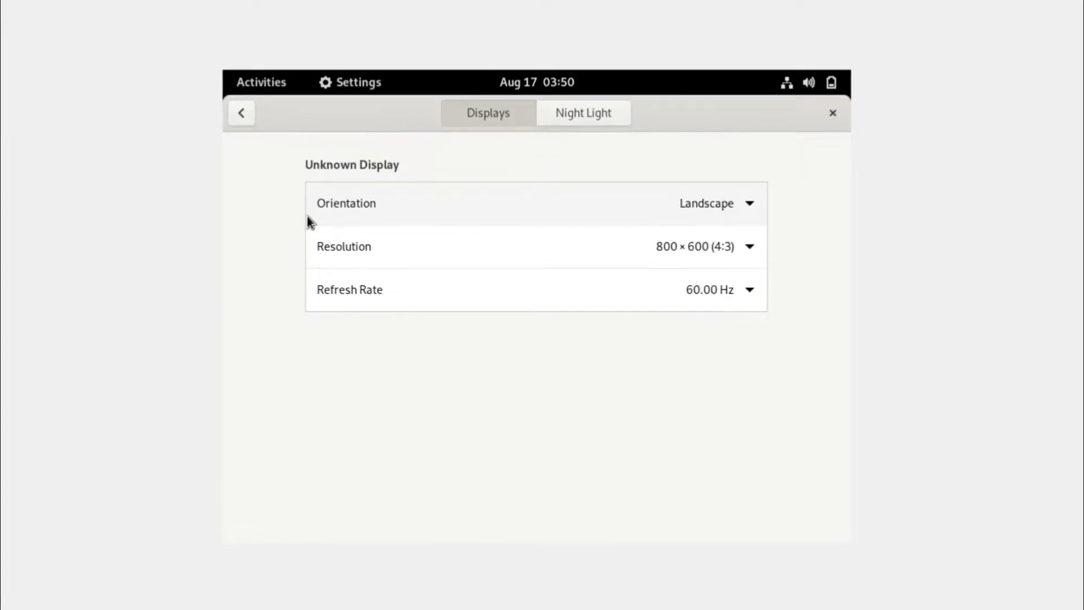
{"action": "left_click", "coordinate": [677, 249]}
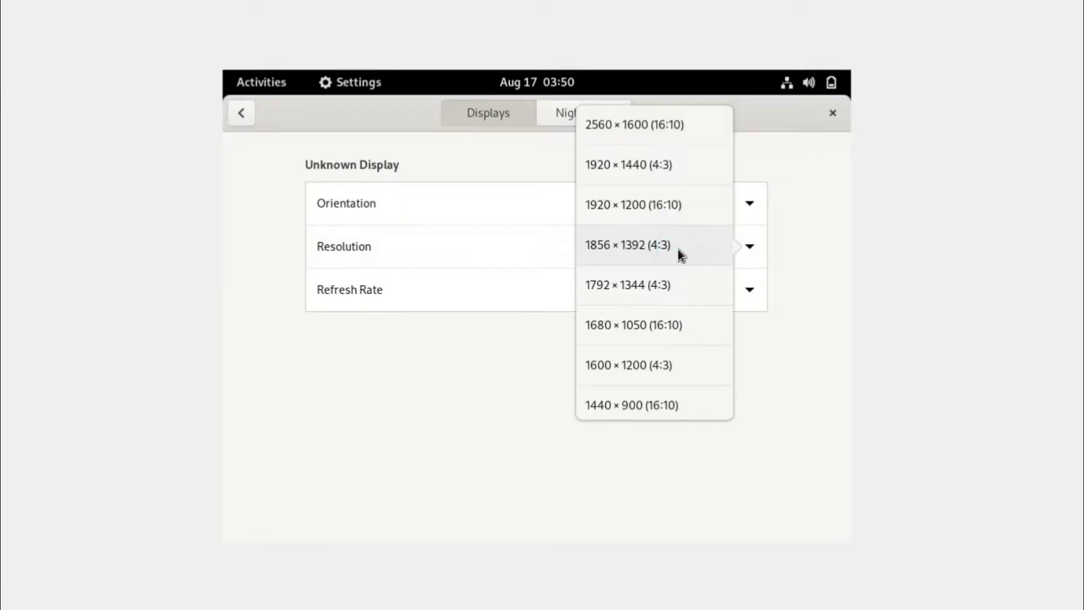
{"action": "scroll", "coordinate": [677, 375], "scroll_direction": "down", "scroll_amount": 2}
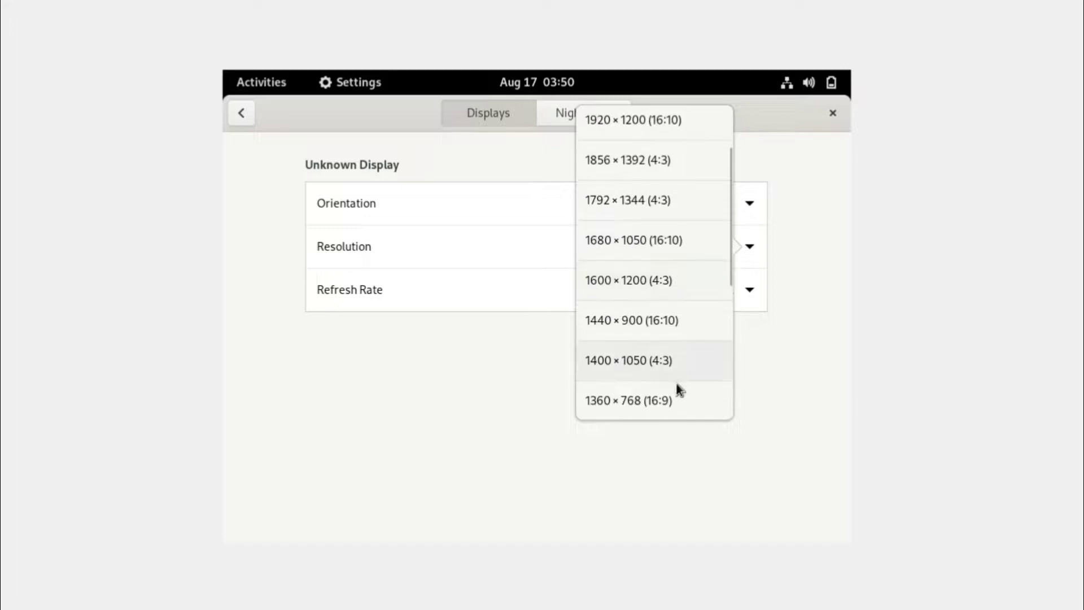
{"action": "left_click", "coordinate": [653, 402]}
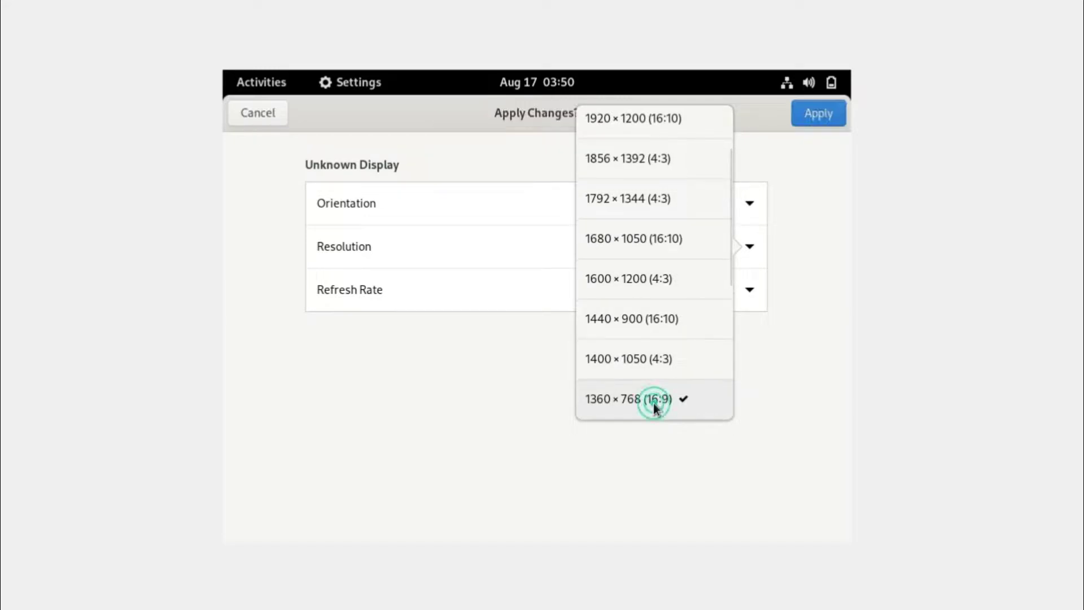
{"action": "left_click", "coordinate": [828, 123]}
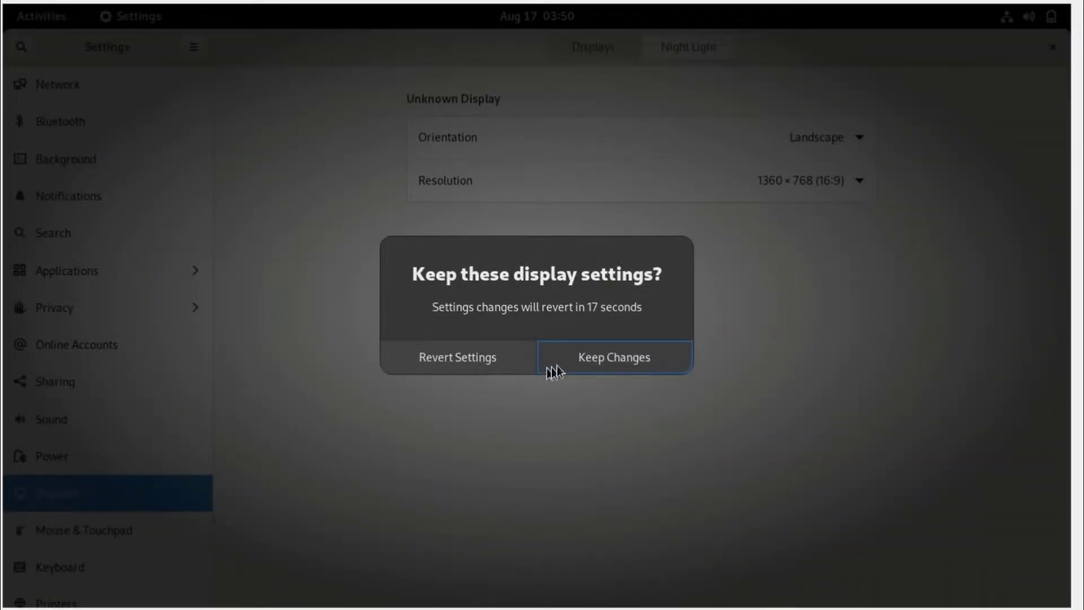
{"action": "left_click", "coordinate": [662, 367]}
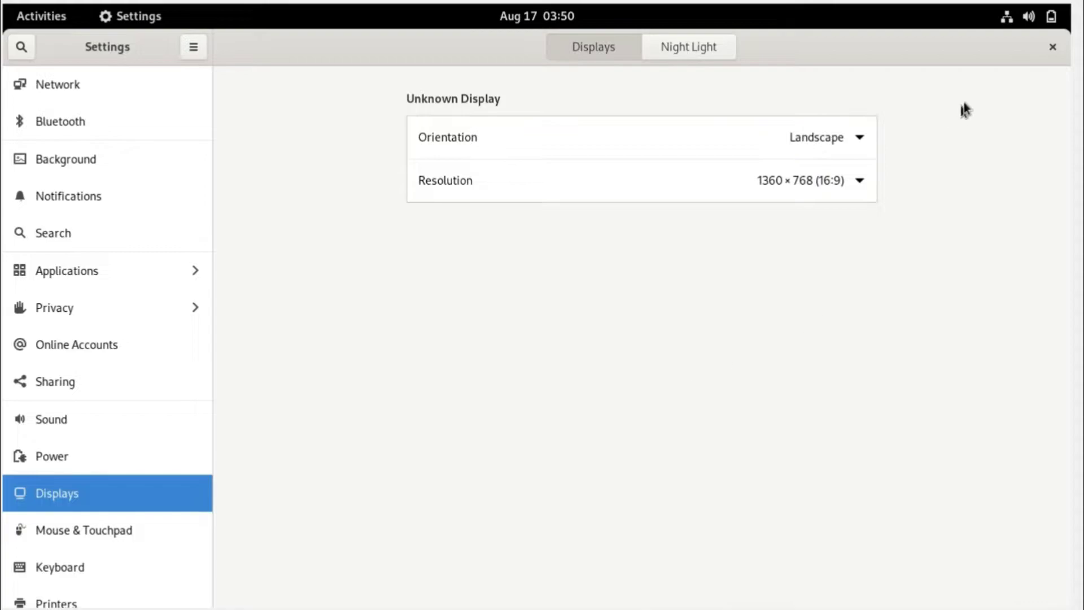
{"action": "left_click", "coordinate": [1052, 47]}
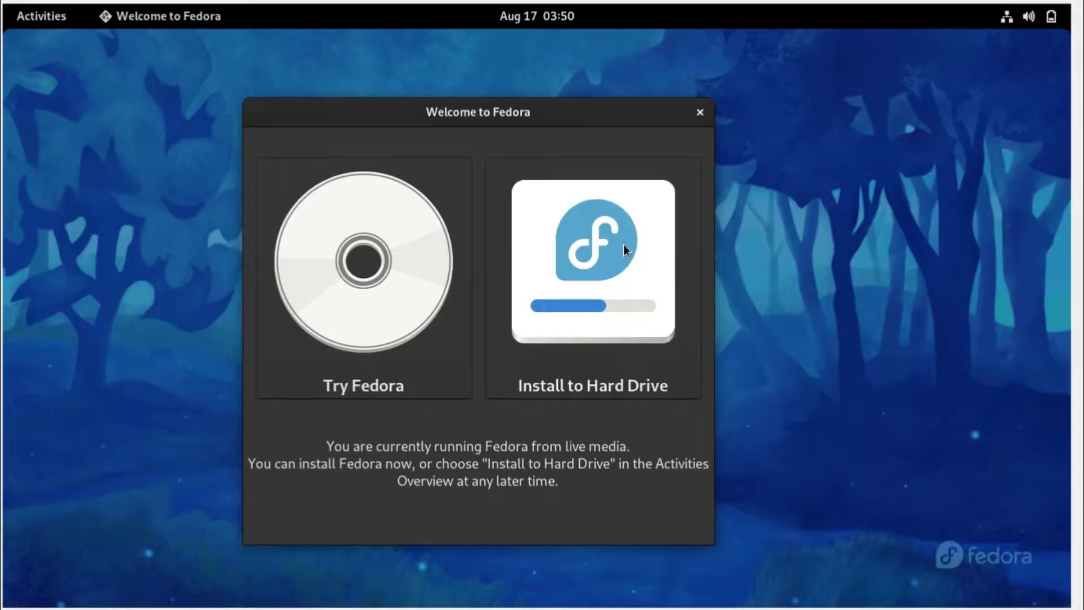
Launch the installation to the hard drive and continue with English (United States) as the installation language.
{"action": "left_click_drag", "start_coordinate": [525, 80], "coordinate": [528, 72]}
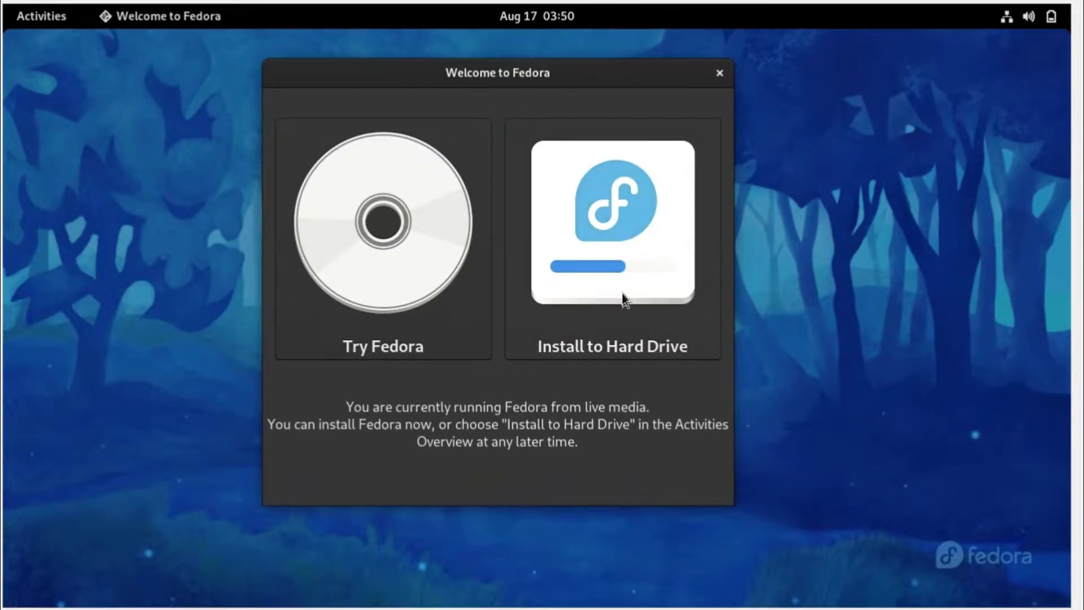
{"action": "left_click", "coordinate": [637, 249]}
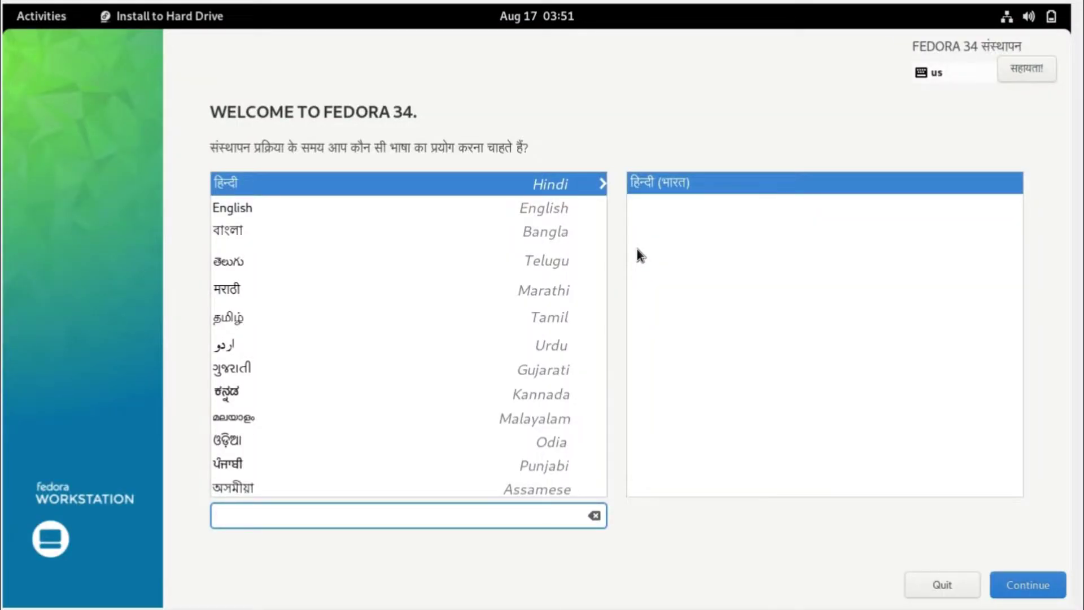
{"action": "left_click", "coordinate": [243, 208]}
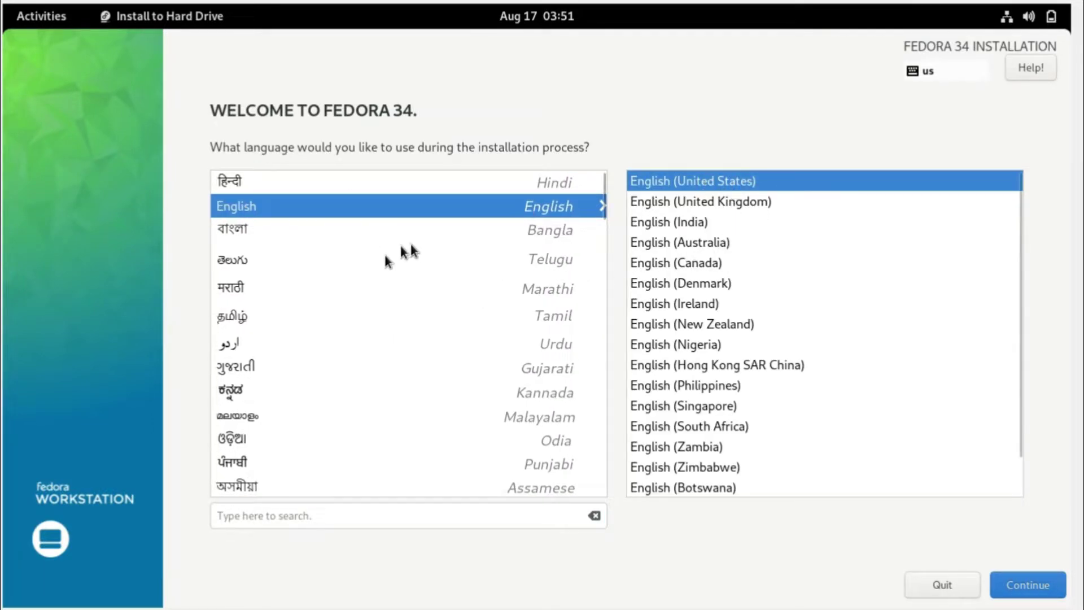
{"action": "scroll", "coordinate": [340, 426], "scroll_direction": "down", "scroll_amount": 5}
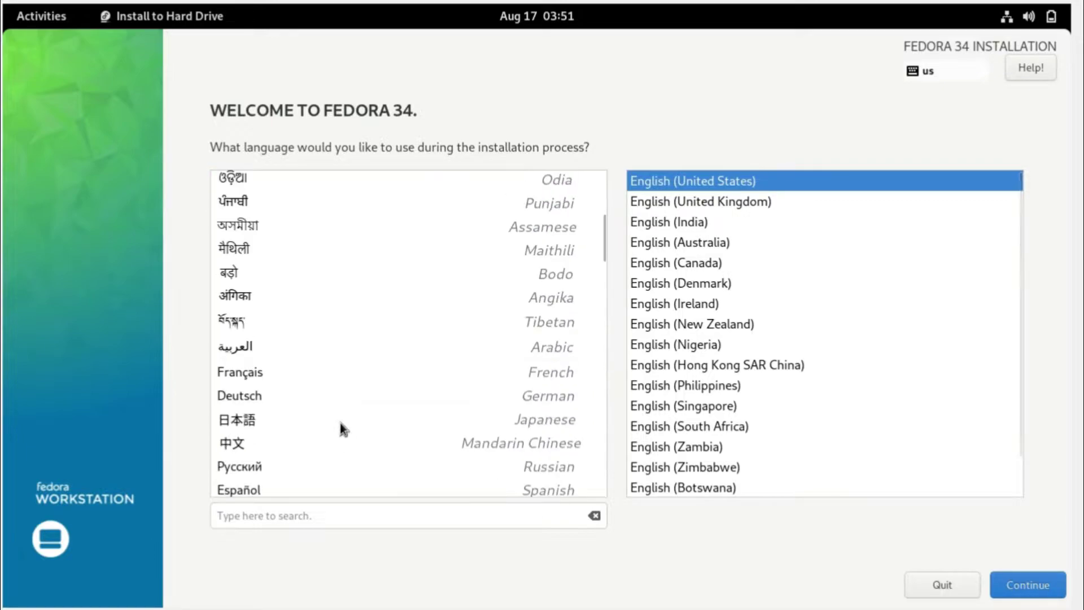
{"action": "scroll", "coordinate": [340, 422], "scroll_direction": "up", "scroll_amount": 5}
{"action": "scroll", "coordinate": [815, 279], "scroll_direction": "down", "scroll_amount": 1}
{"action": "scroll", "coordinate": [815, 279], "scroll_direction": "up", "scroll_amount": 1}
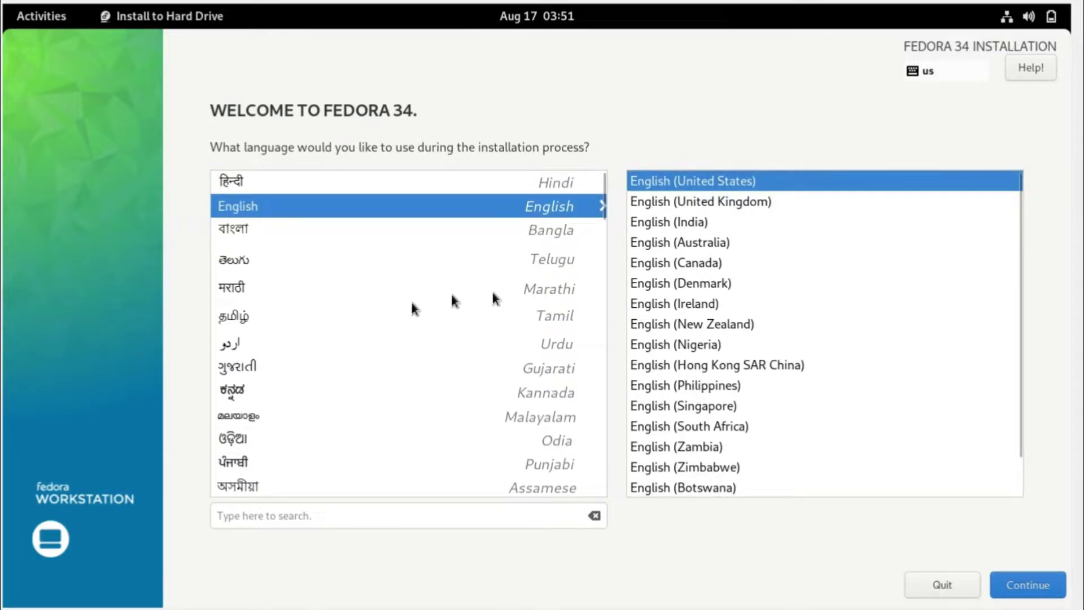
{"action": "left_click", "coordinate": [496, 514]}
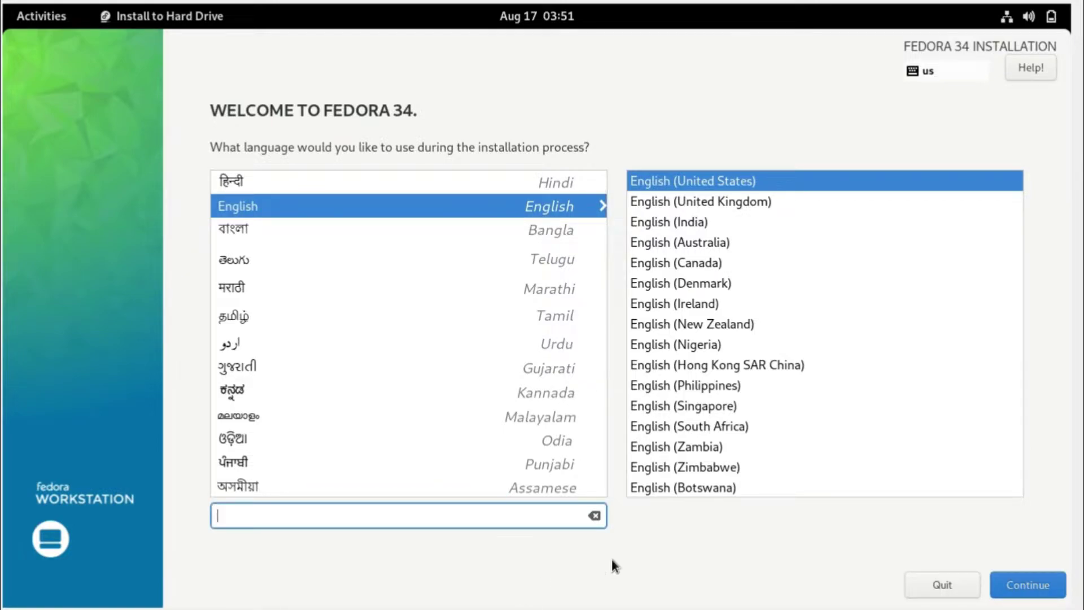
{"action": "left_click", "coordinate": [1036, 589]}
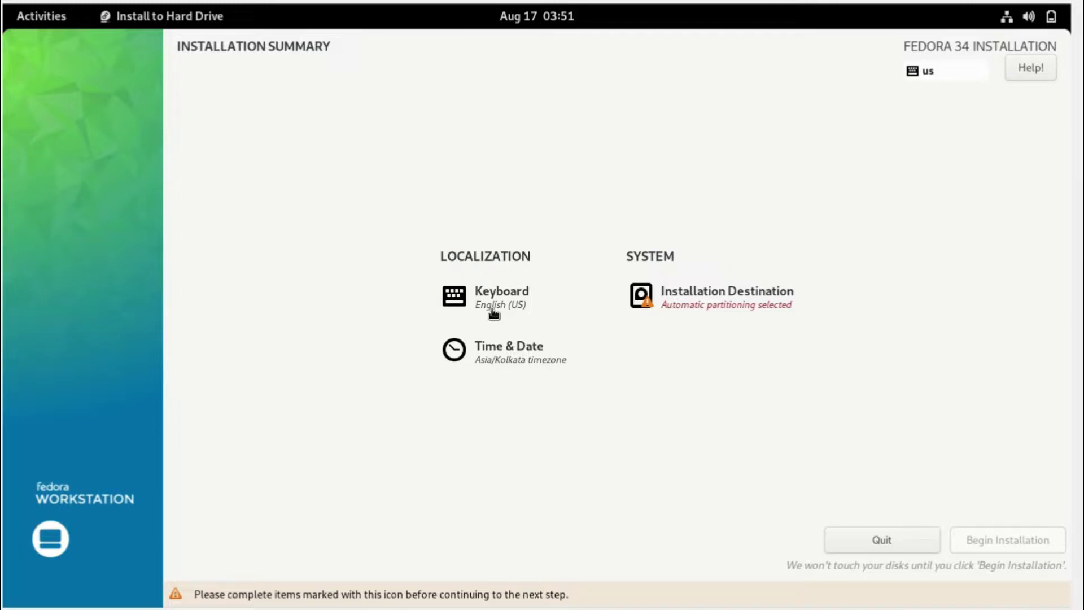
Select the 30 GiB ATA VBOX HARDDISK as the installation destination and review its disk summary and boot loader options.
{"action": "left_click", "coordinate": [722, 291]}
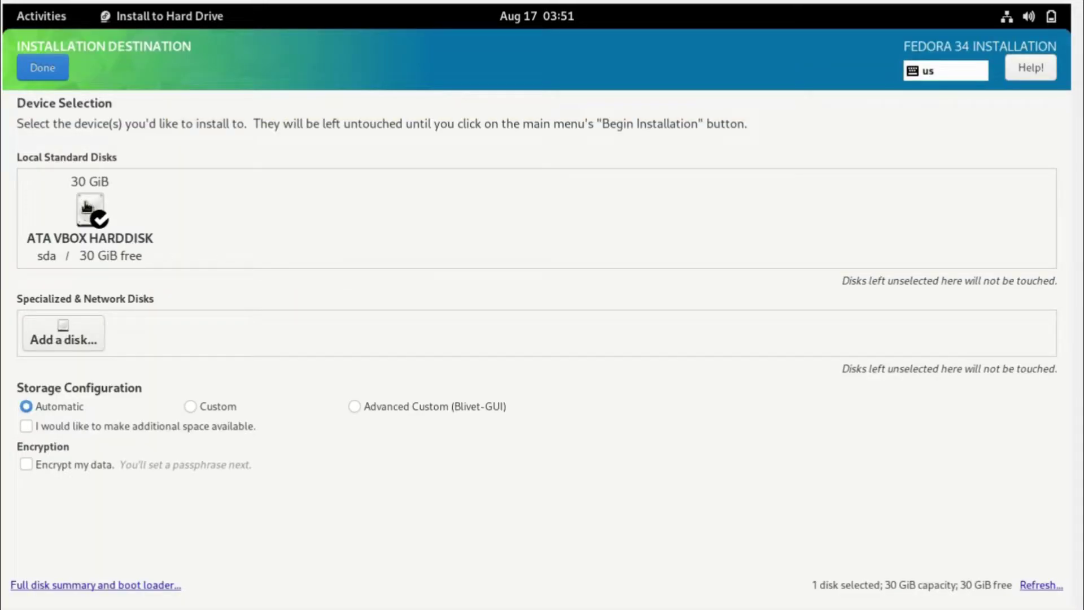
{"action": "left_click", "coordinate": [86, 206]}
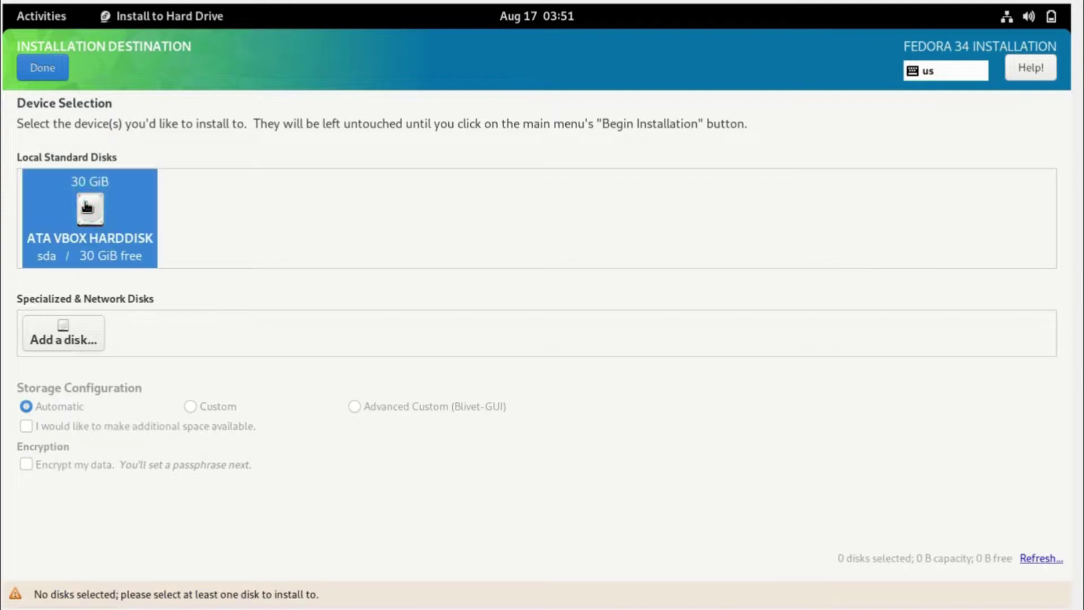
{"action": "left_click", "coordinate": [35, 72]}
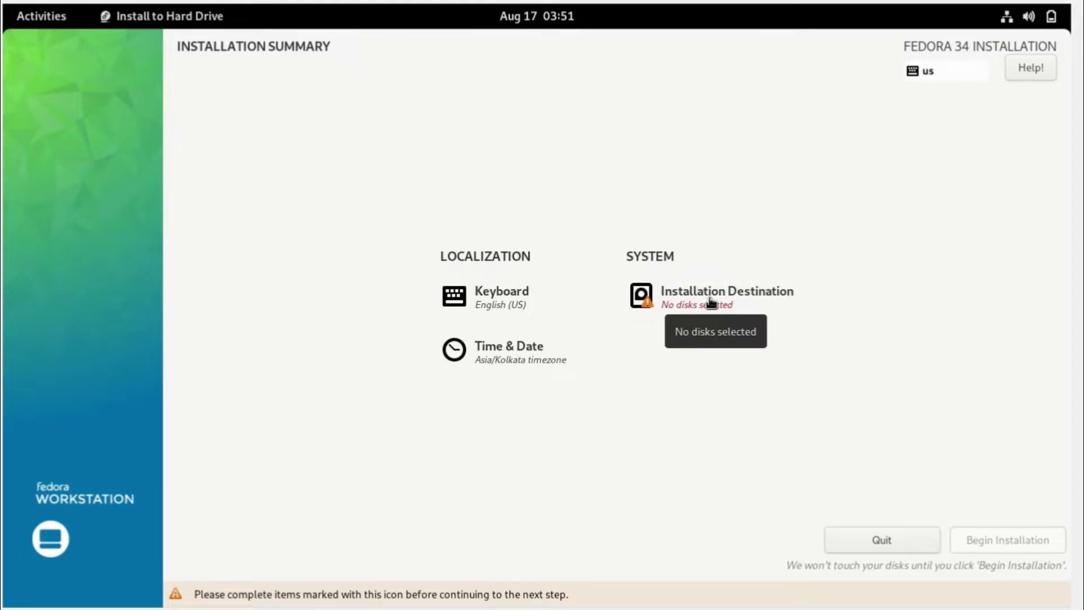
{"action": "left_click", "coordinate": [711, 302]}
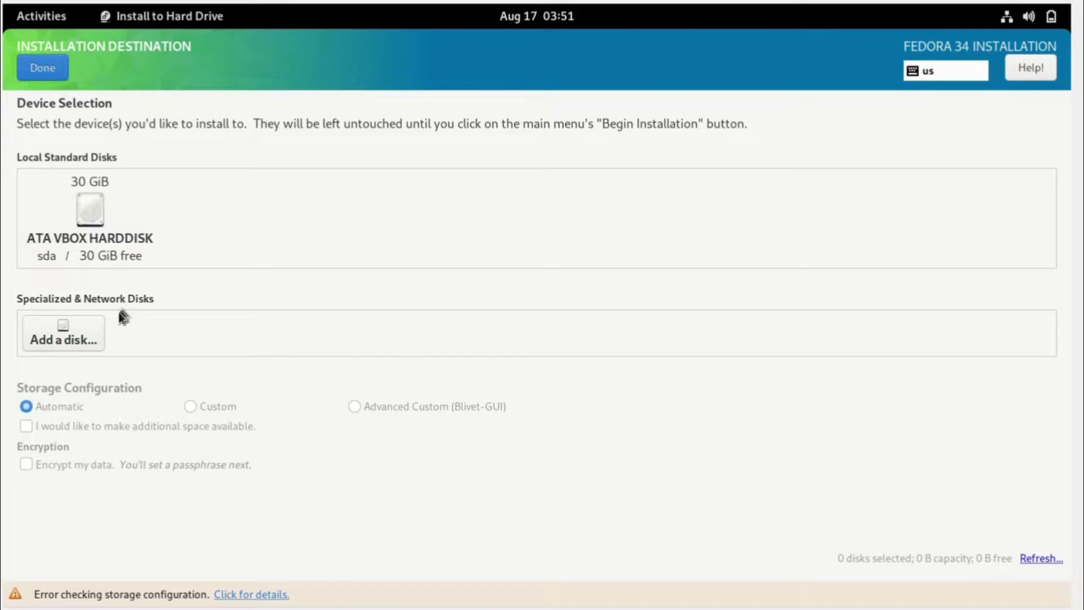
{"action": "left_click", "coordinate": [99, 226]}
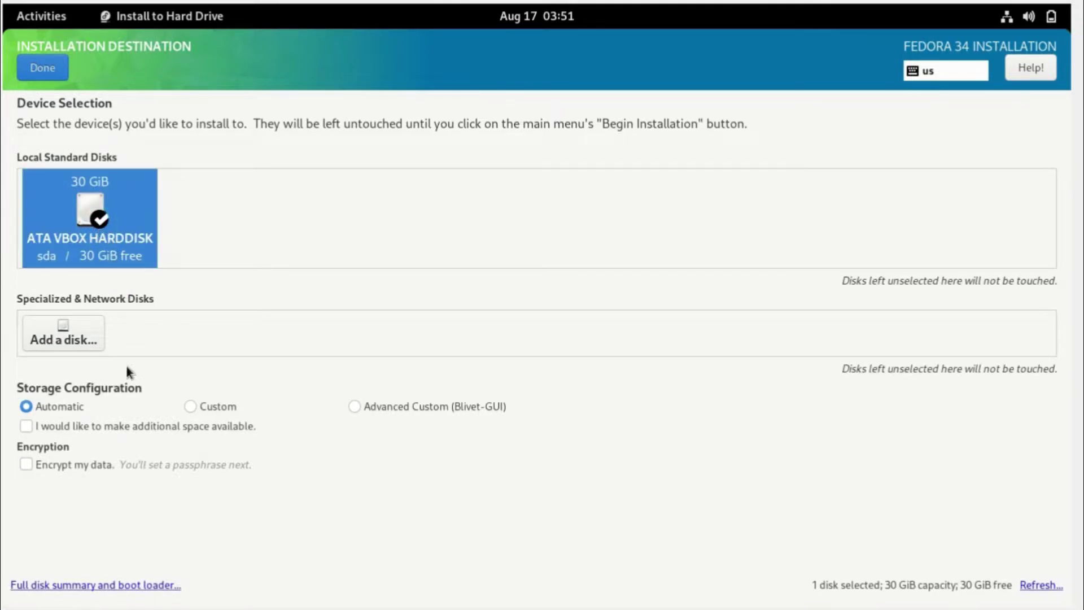
{"action": "left_click", "coordinate": [74, 585]}
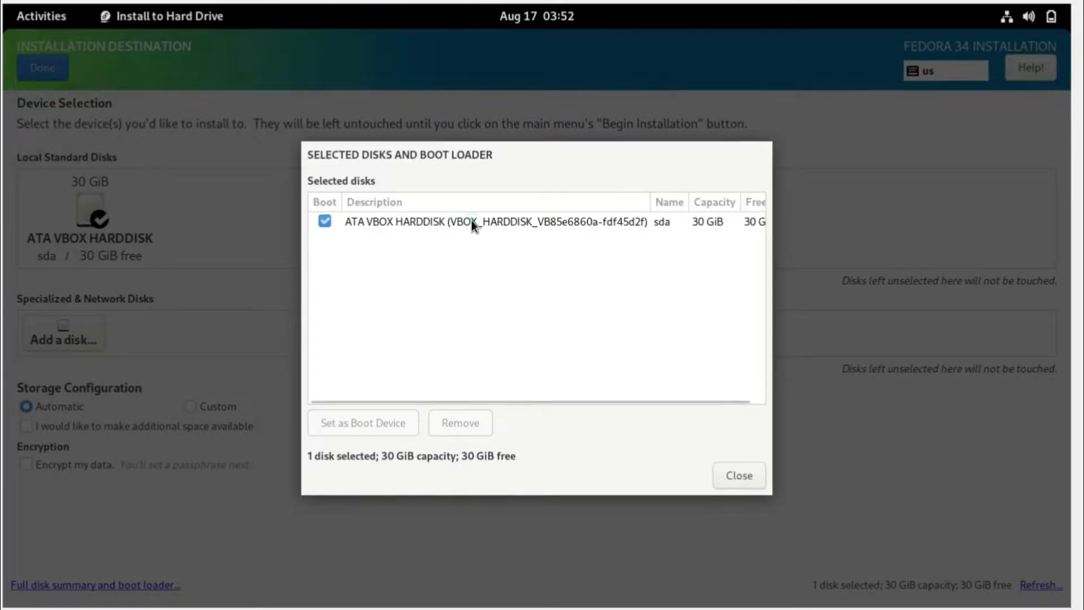
{"action": "left_click", "coordinate": [472, 220]}
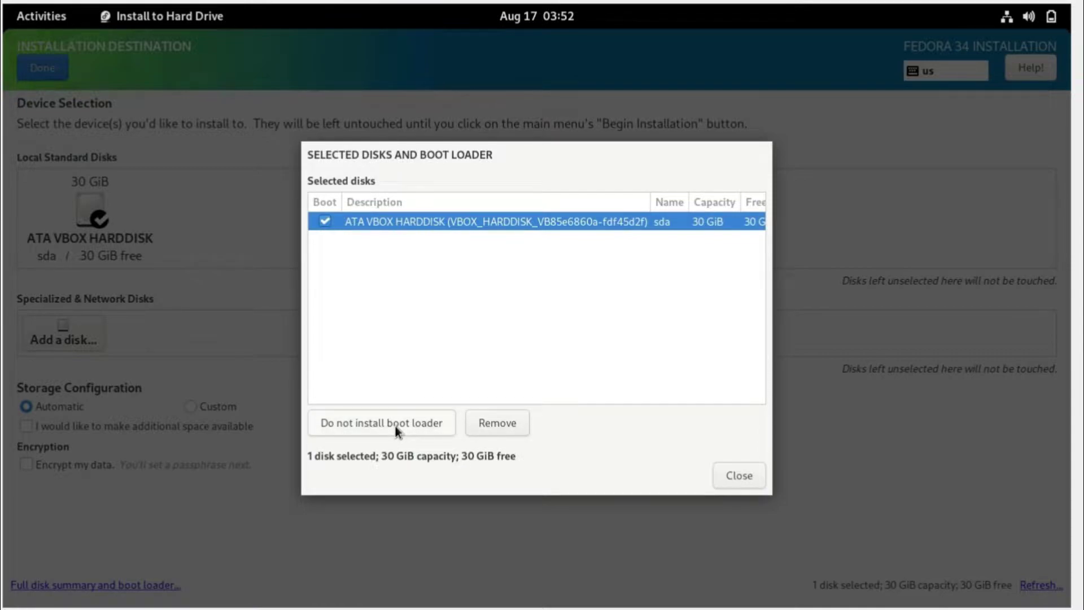
{"action": "left_click", "coordinate": [735, 475]}
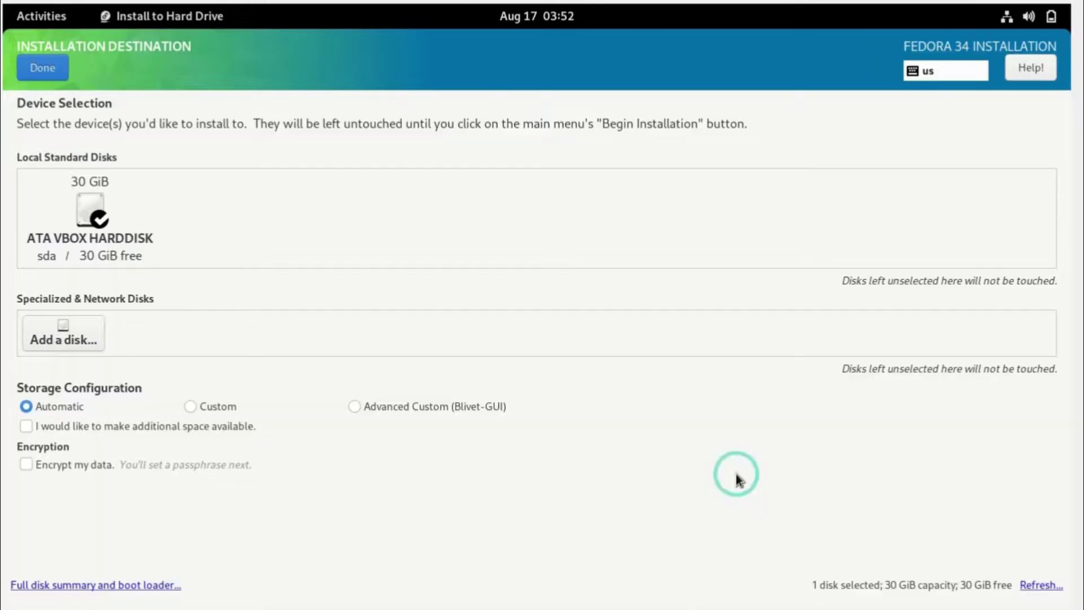
Confirm the installation destination with automatic partitioning, letting the installer keep running, and begin the installation.
{"action": "left_click", "coordinate": [59, 69]}
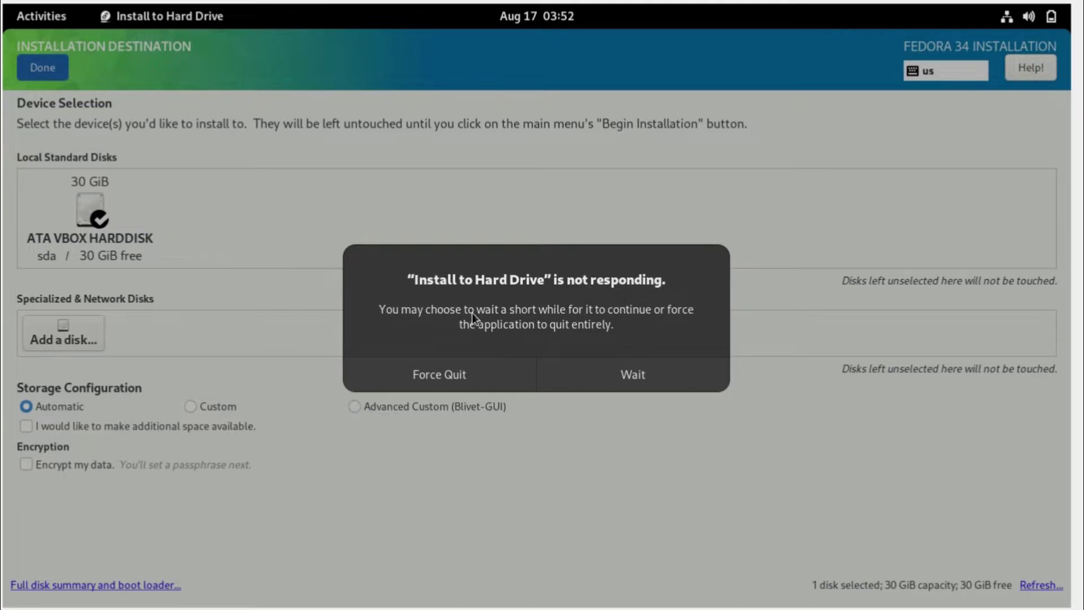
{"action": "left_click", "coordinate": [613, 373]}
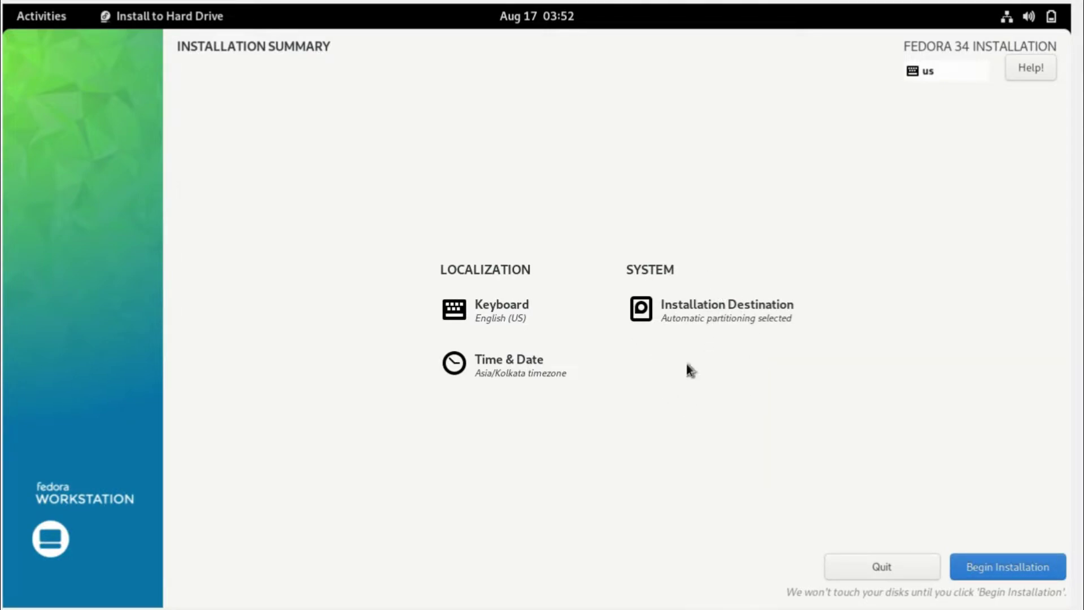
{"action": "left_click", "coordinate": [1009, 573]}
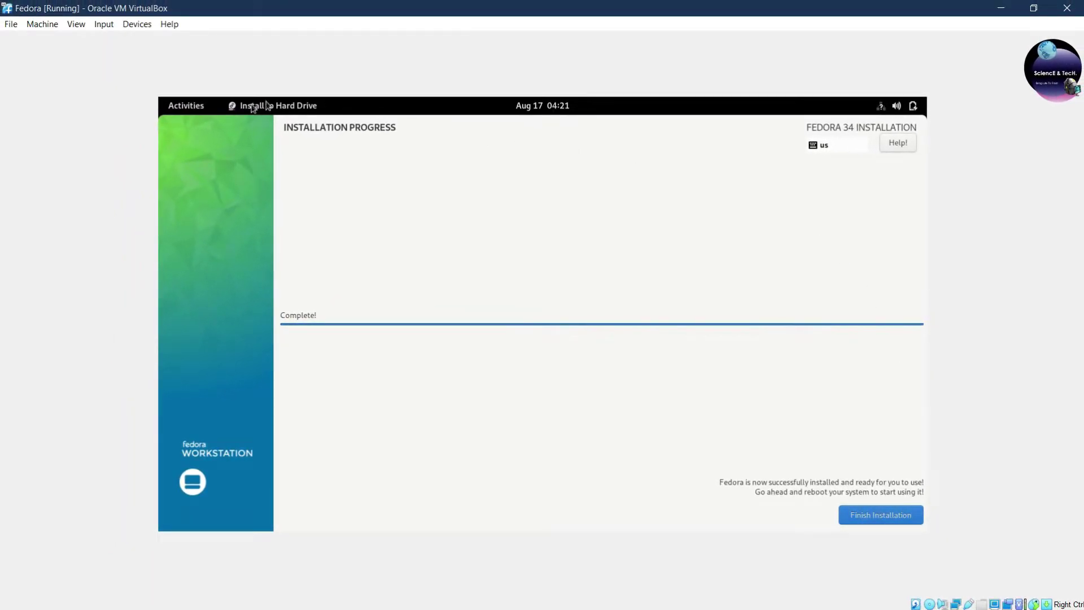
Force-unmount the Fedora-Workstation-Live-x86_64-34-1.2.iso disk from the machine's optical drive and finish the installation.
{"action": "left_click", "coordinate": [138, 25]}
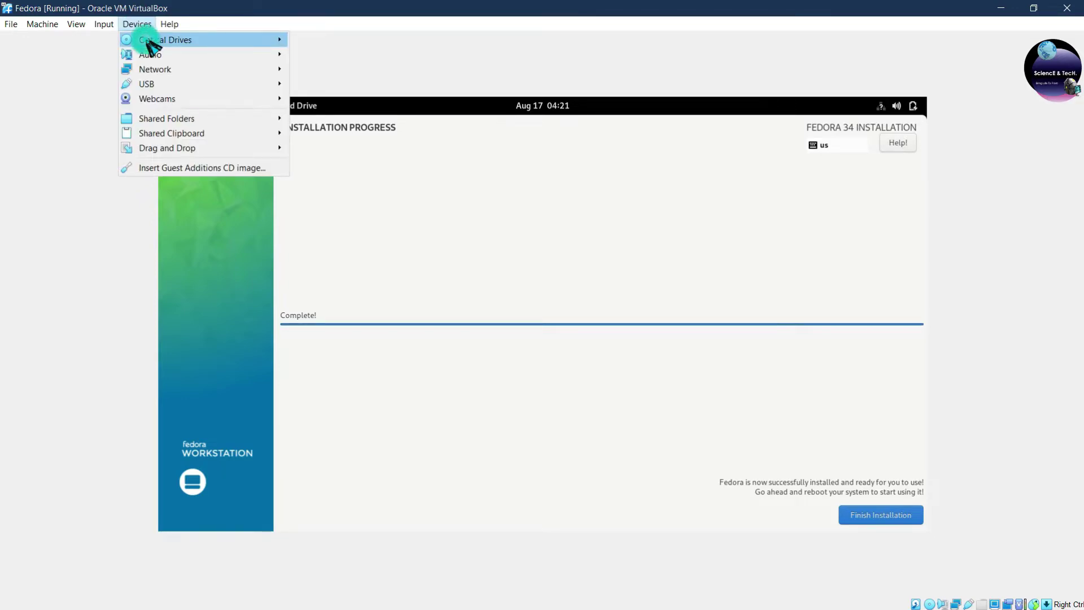
{"action": "left_click", "coordinate": [286, 43]}
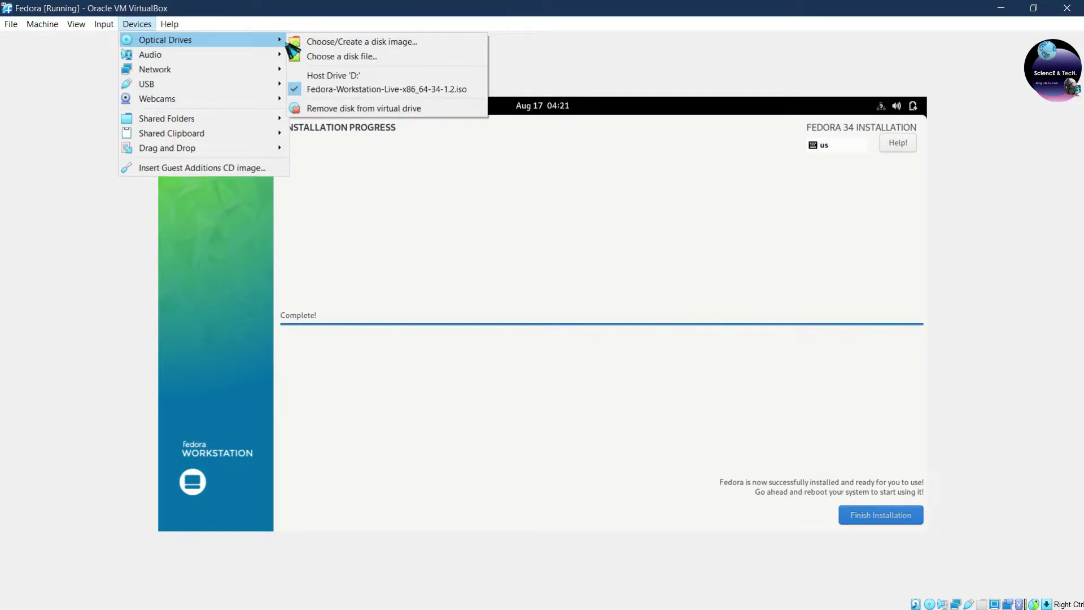
{"action": "left_click", "coordinate": [331, 109]}
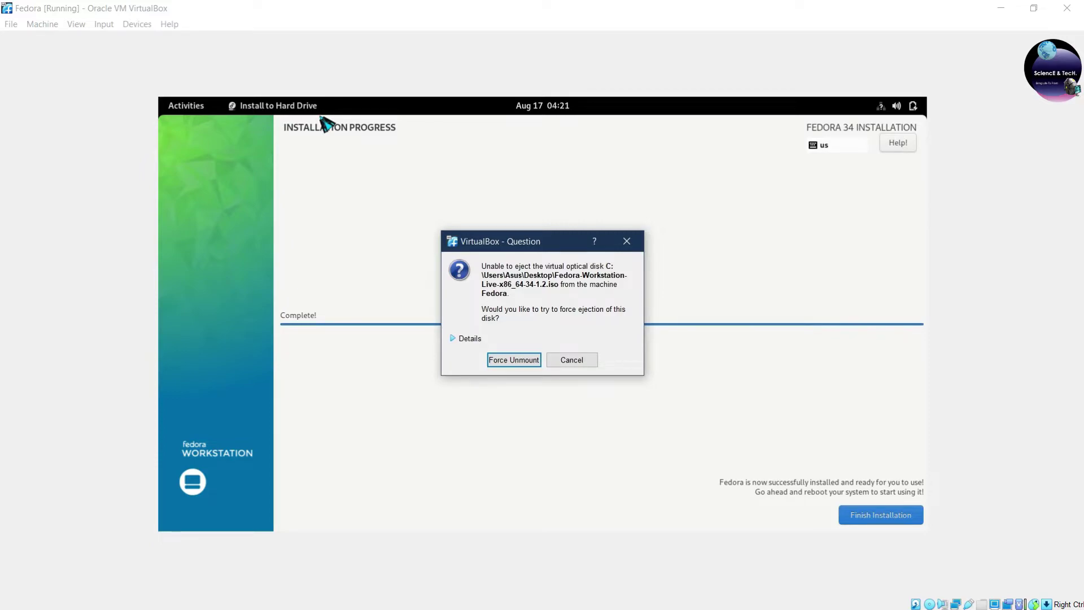
{"action": "left_click", "coordinate": [536, 366]}
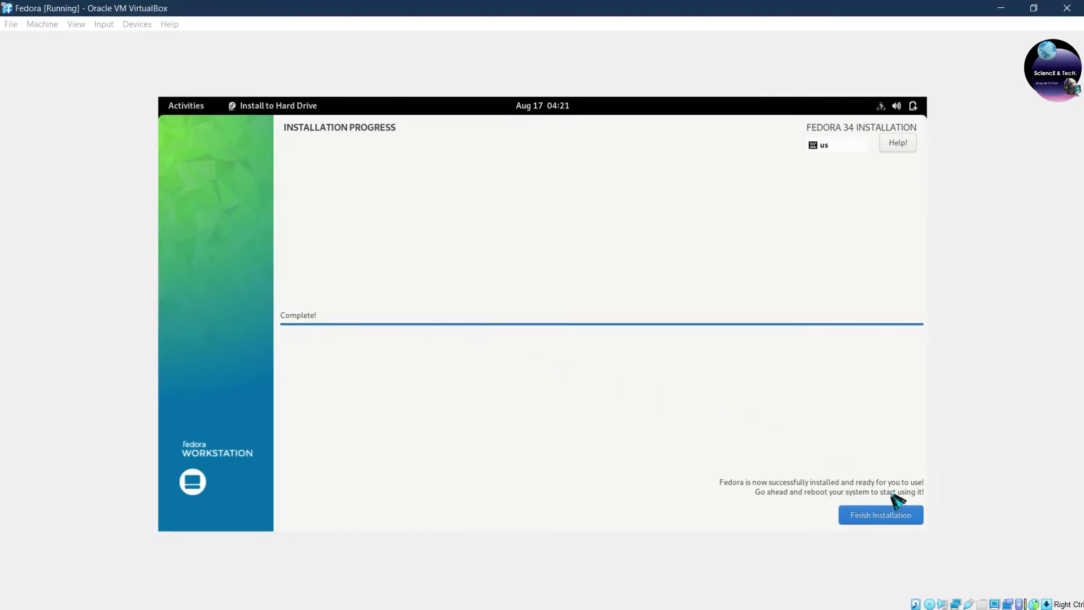
{"action": "left_click", "coordinate": [873, 517]}
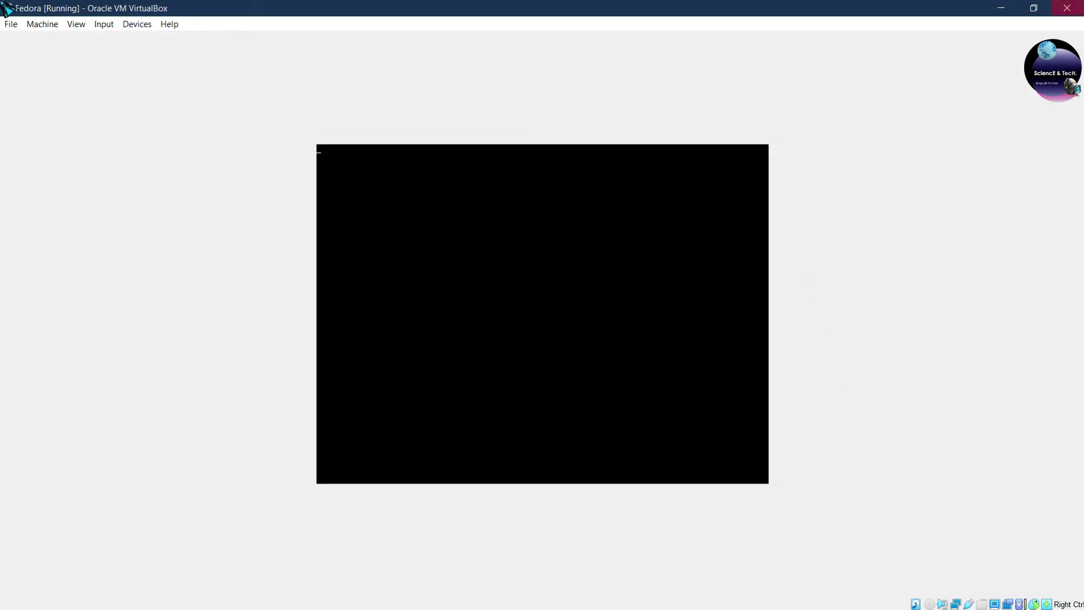
Power off the Fedora machine and start it again to boot the installed system.
{"action": "left_click", "coordinate": [1067, 8]}
{"action": "left_click", "coordinate": [522, 323]}
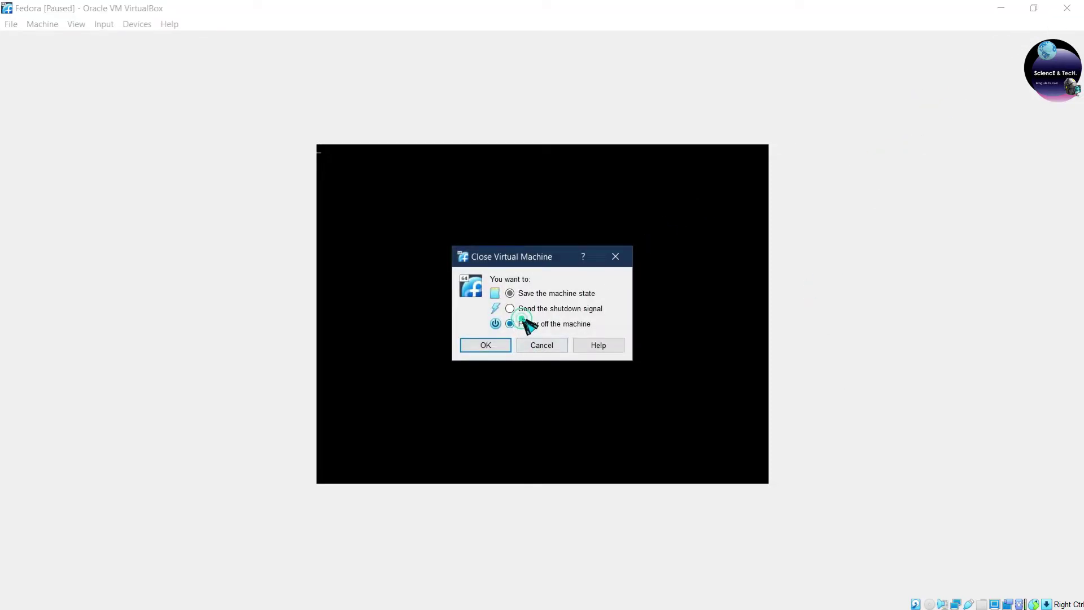
{"action": "left_click", "coordinate": [496, 347]}
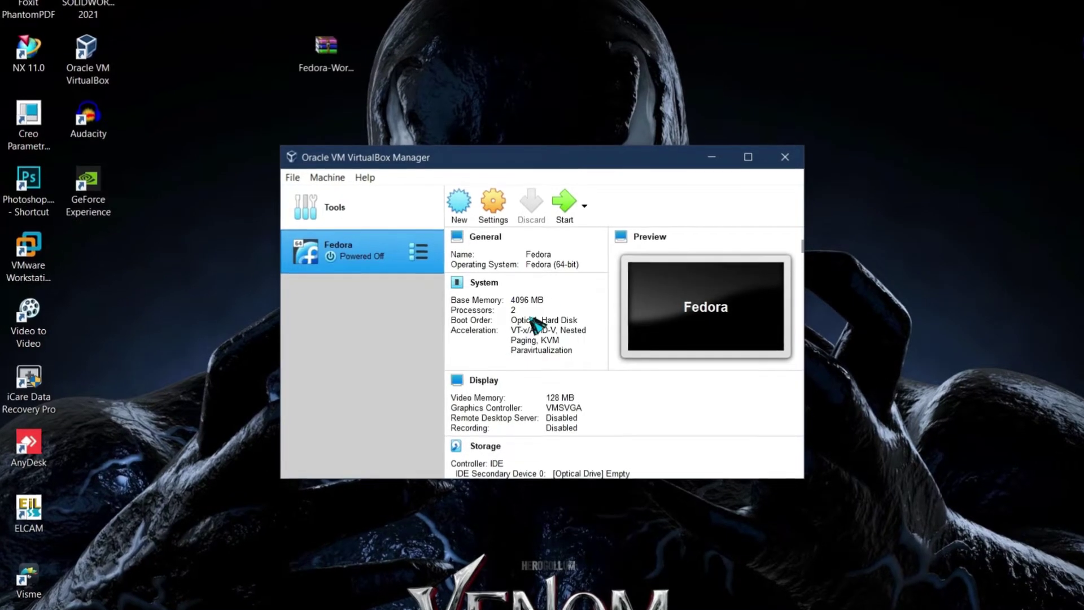
{"action": "left_click", "coordinate": [564, 203]}
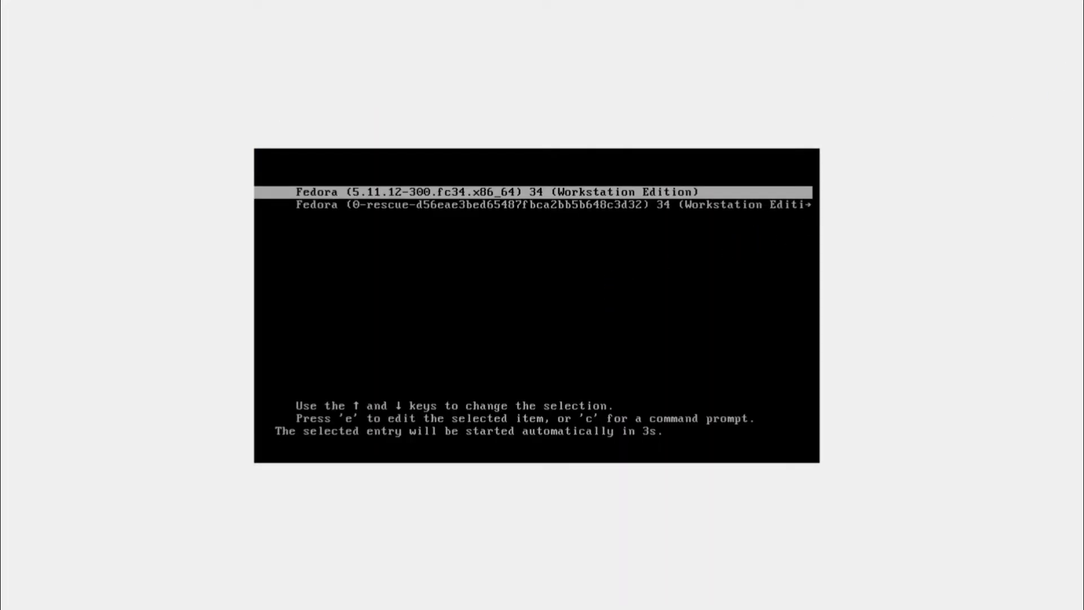
Boot the Fedora (5.11.12-300.fc34.x86_64) 34 Workstation Edition entry and start the initial setup.
{"action": "key", "text": "Down"}
{"action": "key", "text": "Up"}
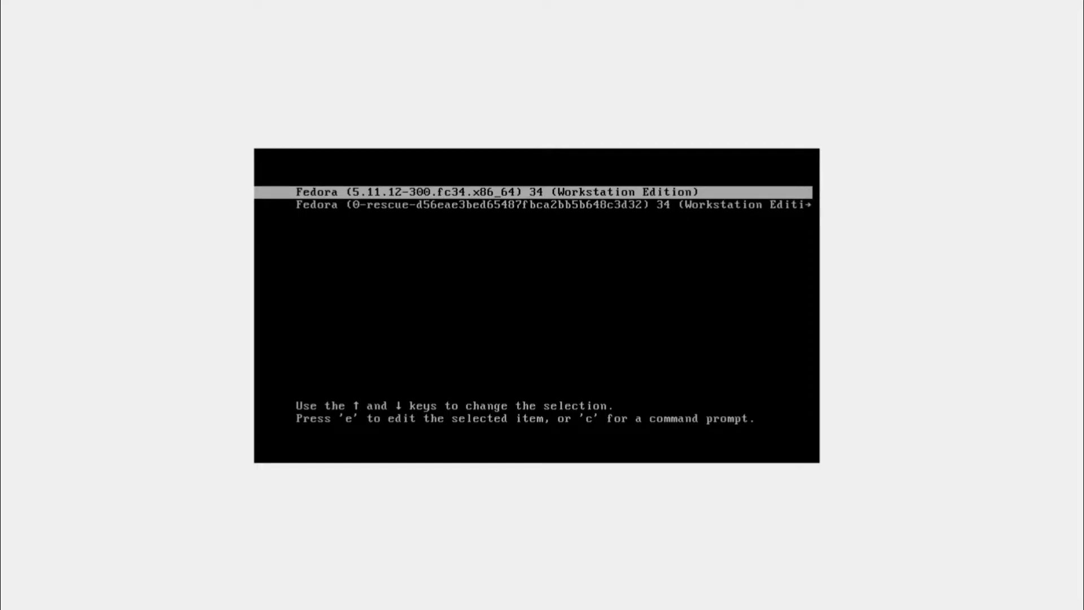
{"action": "key", "text": "Return"}
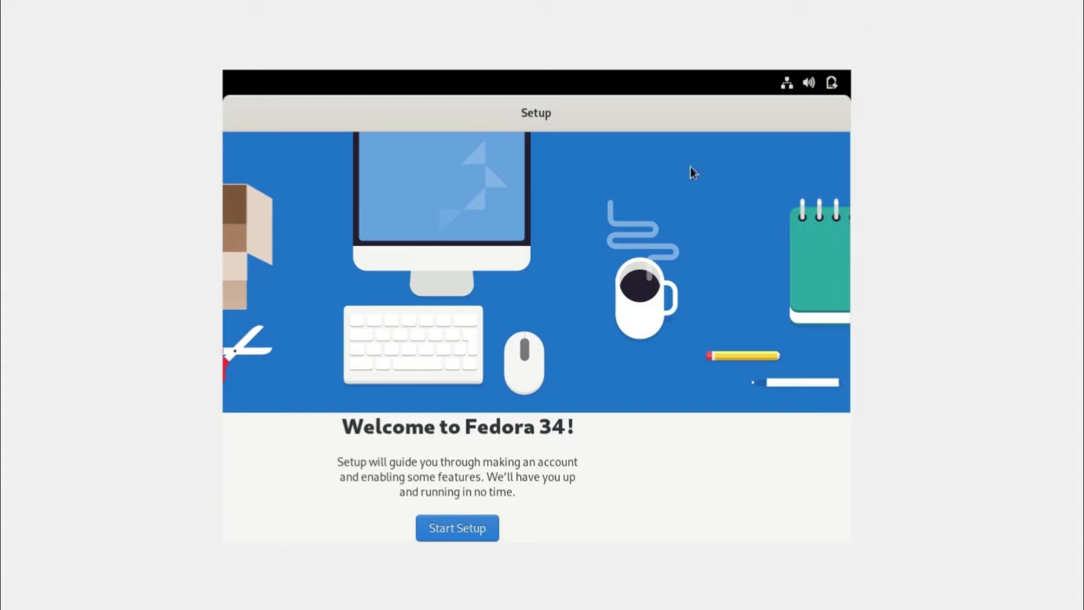
{"action": "left_click_drag", "start_coordinate": [463, 109], "coordinate": [525, 124]}
{"action": "left_click_drag", "start_coordinate": [685, 123], "coordinate": [722, 131]}
{"action": "left_click", "coordinate": [451, 529]}
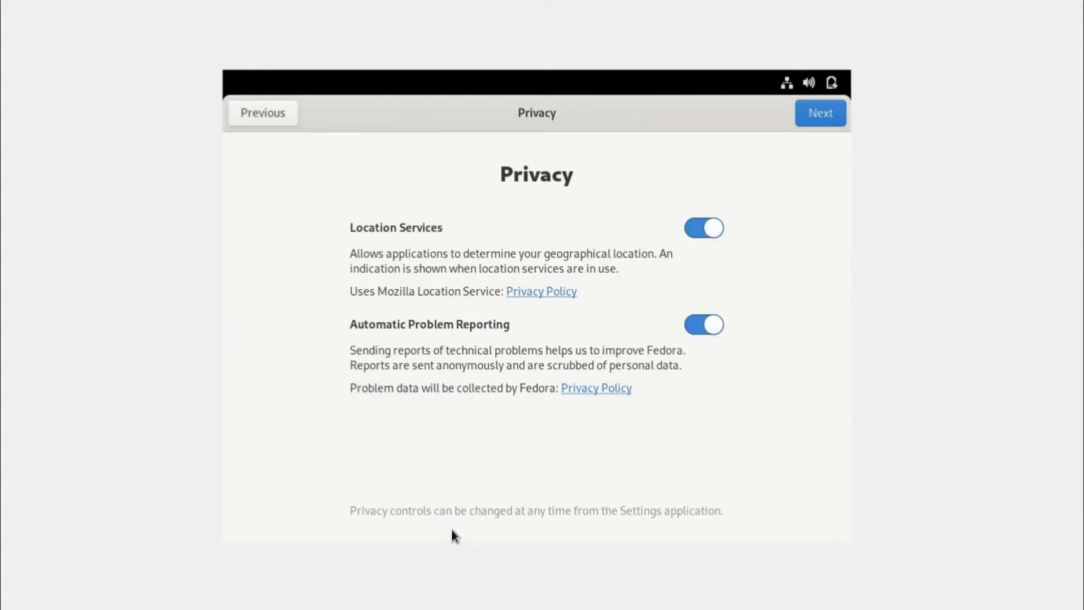
Turn off Location Services and Automatic Problem Reporting, and continue past the privacy settings.
{"action": "left_click_drag", "start_coordinate": [487, 125], "coordinate": [487, 124]}
{"action": "left_click", "coordinate": [704, 232]}
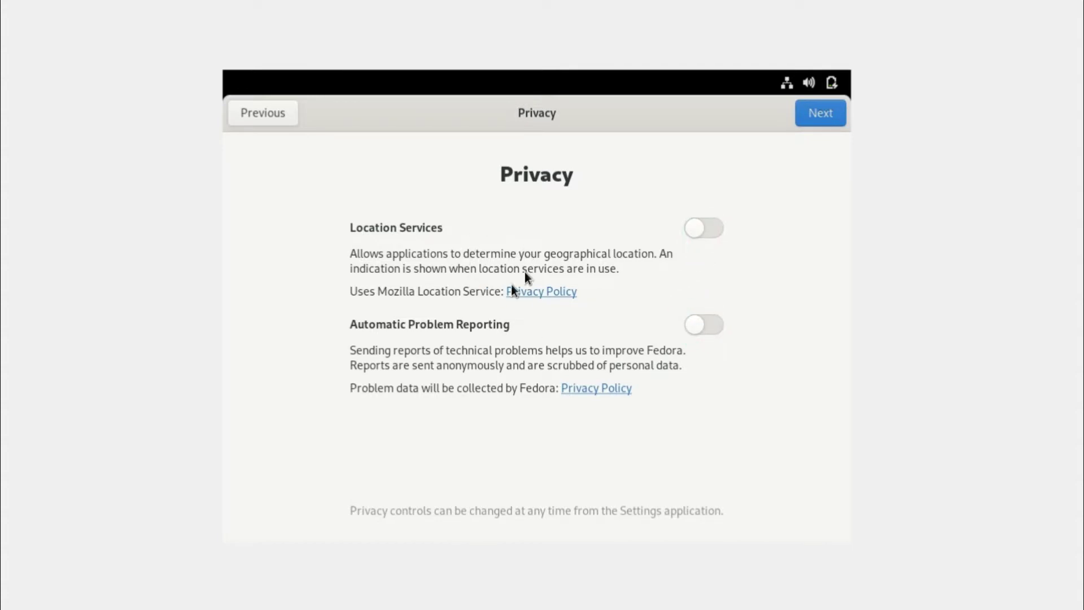
{"action": "left_click", "coordinate": [828, 113]}
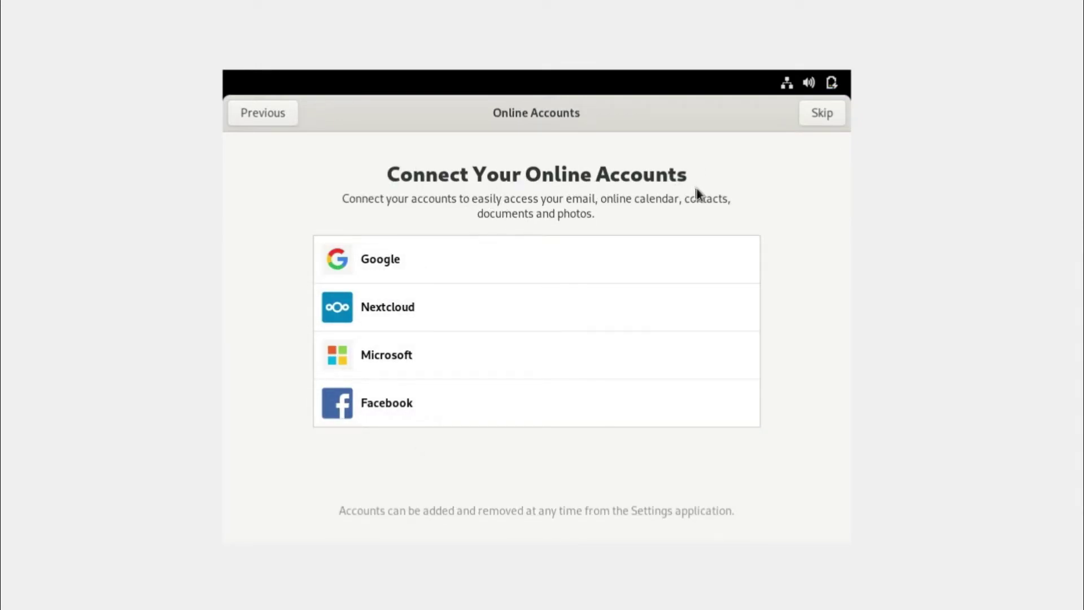
Skip connecting online accounts and enter a full name starting with "Science" for the new user account.
{"action": "left_click", "coordinate": [825, 122]}
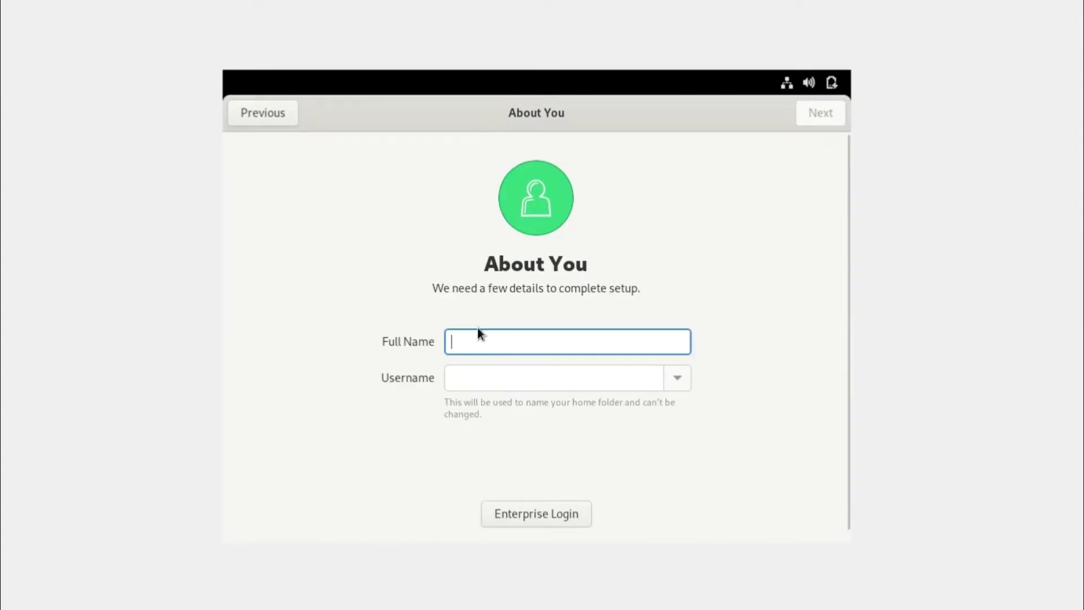
{"action": "type", "text": "Science"}
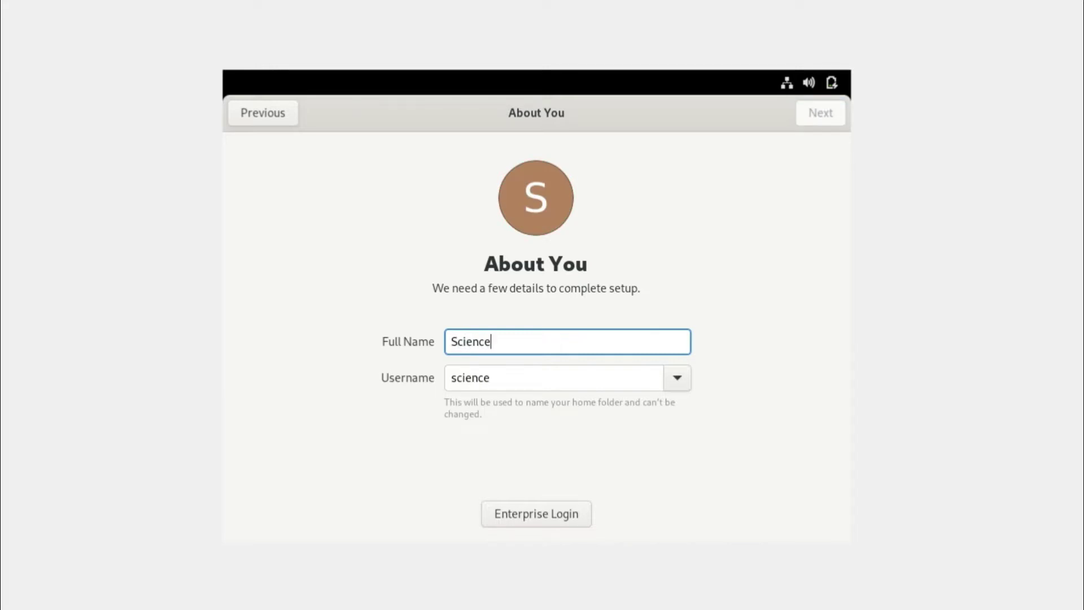
{"action": "type", "text": " T"}
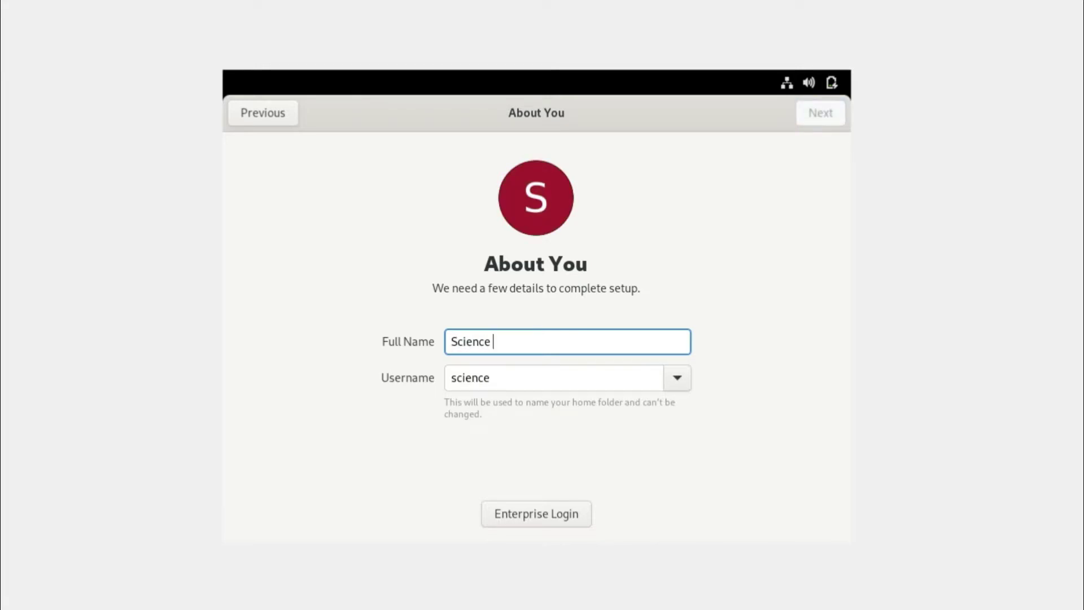